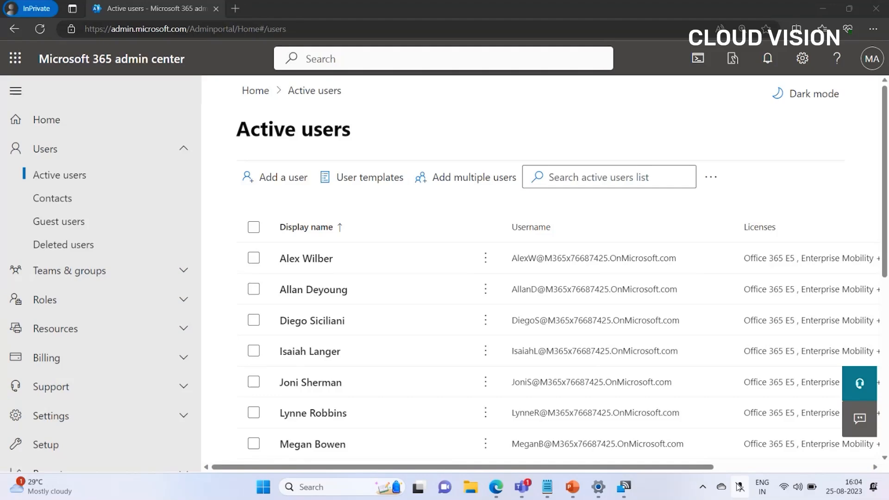
left_click(739, 486)
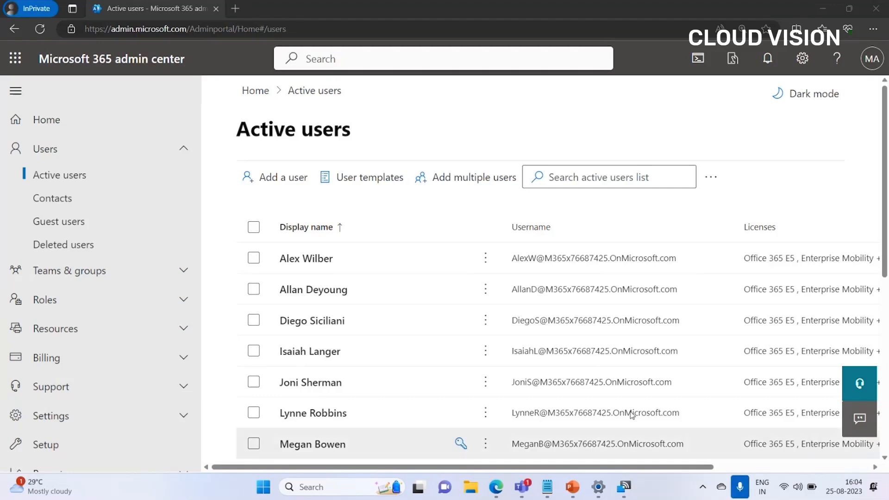
scroll(531, 352, "down", 2)
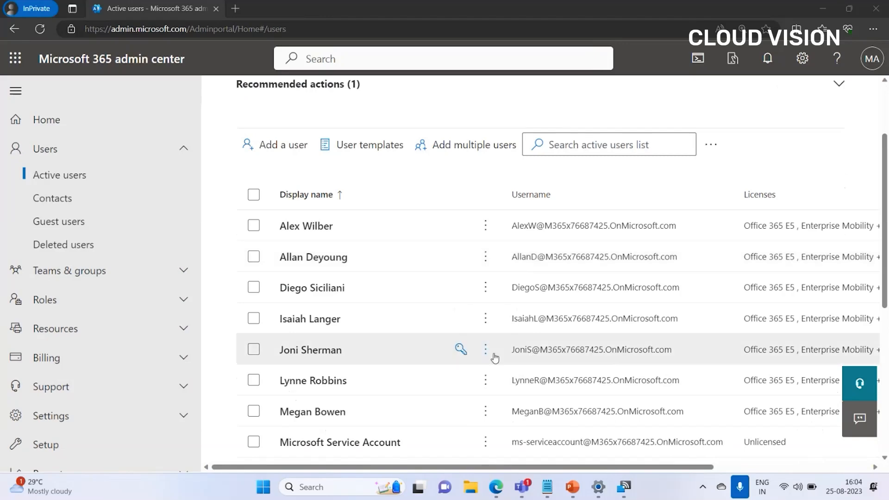
scroll(492, 355, "down", 1)
scroll(494, 357, "down", 2)
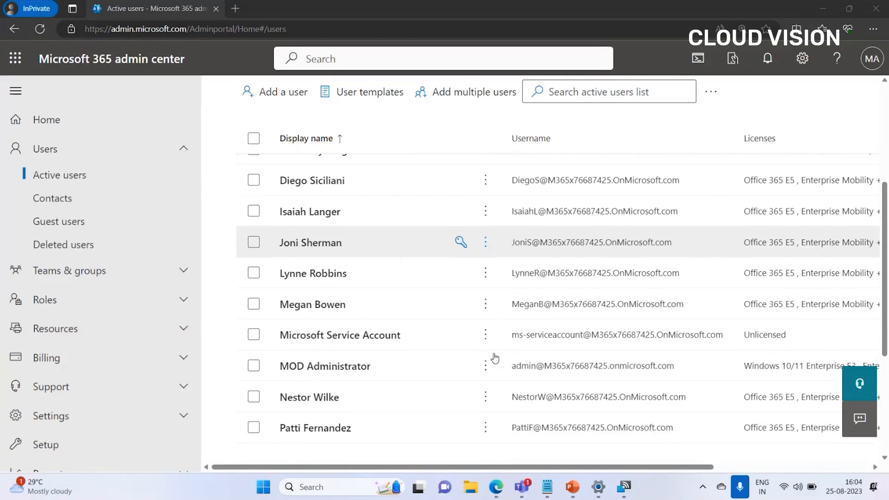
scroll(494, 356, "up", 2)
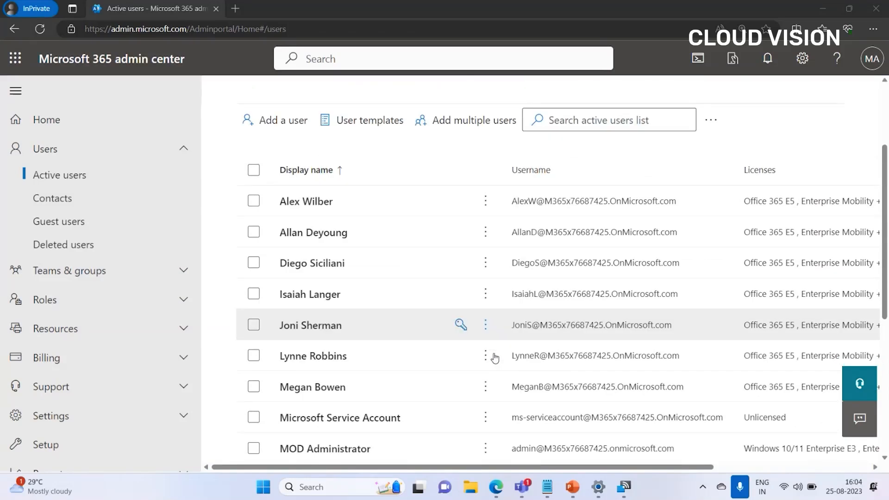
Step: Start adding a new user and enter the person's first and last names
left_click(293, 121)
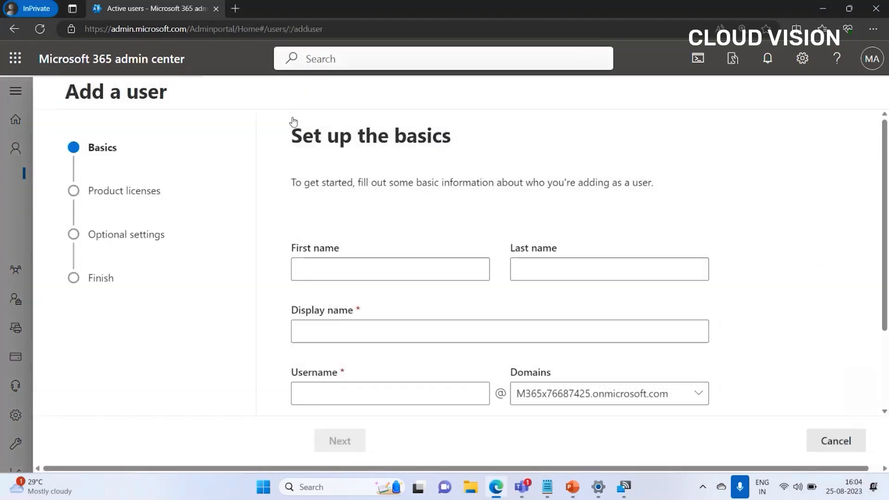
left_click(342, 274)
type("Jho")
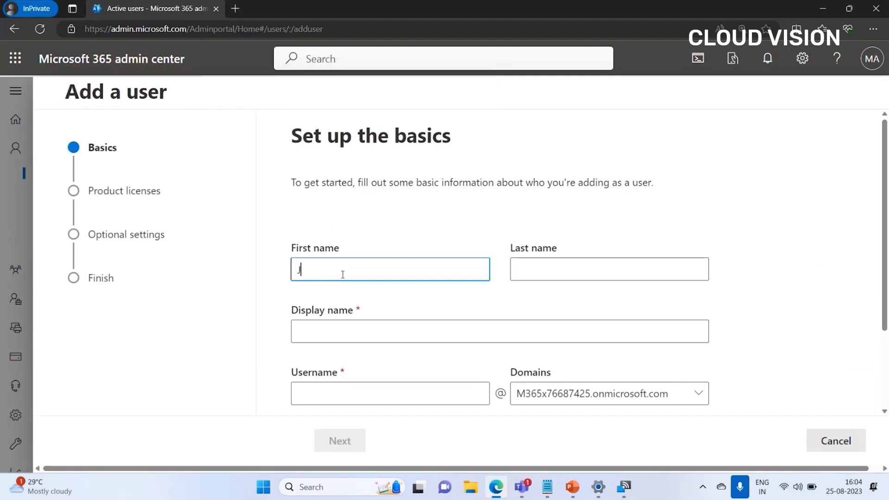
key("BackSpace")
key("BackSpace")
type("ohn")
key("Tab")
type("dow")
key("BackSpace")
type("e")
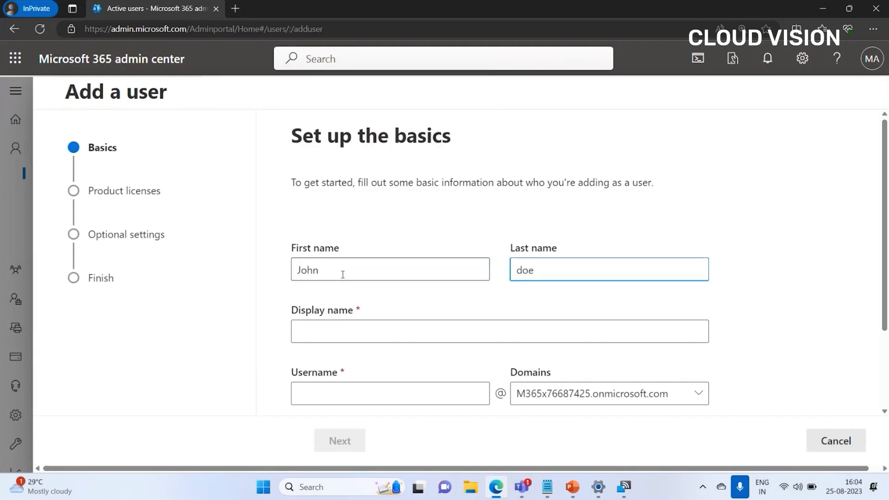
Step: Keep the generated display name and enter the person's first name in lowercase as the username
key("Tab")
key("Tab")
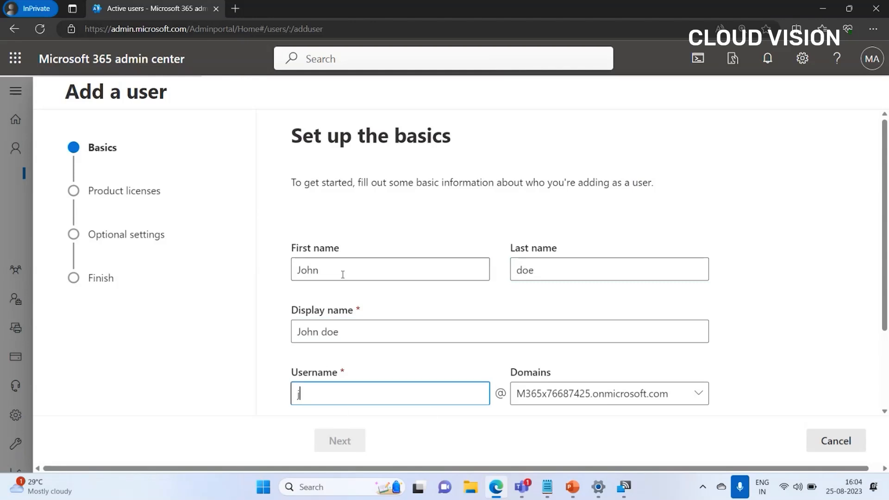
type("john")
Step: Turn off automatic password creation and the requirement to change the password at first sign-in
scroll(352, 292, "down", 2)
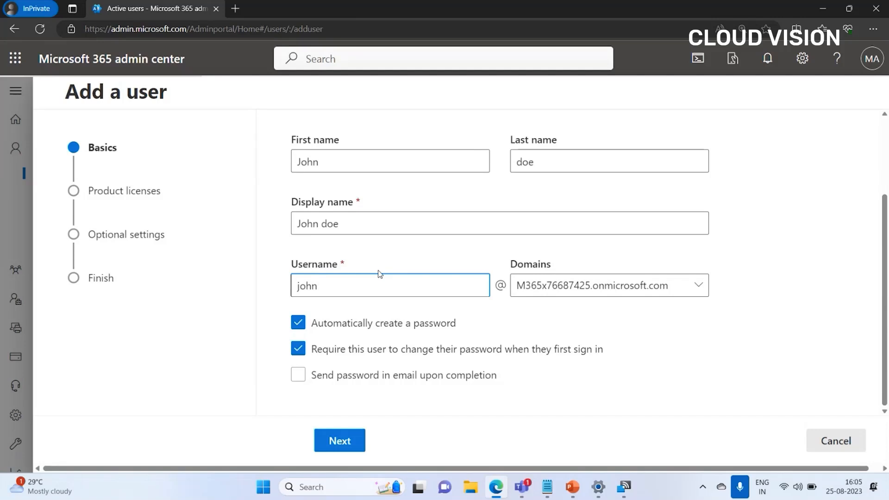
left_click(379, 323)
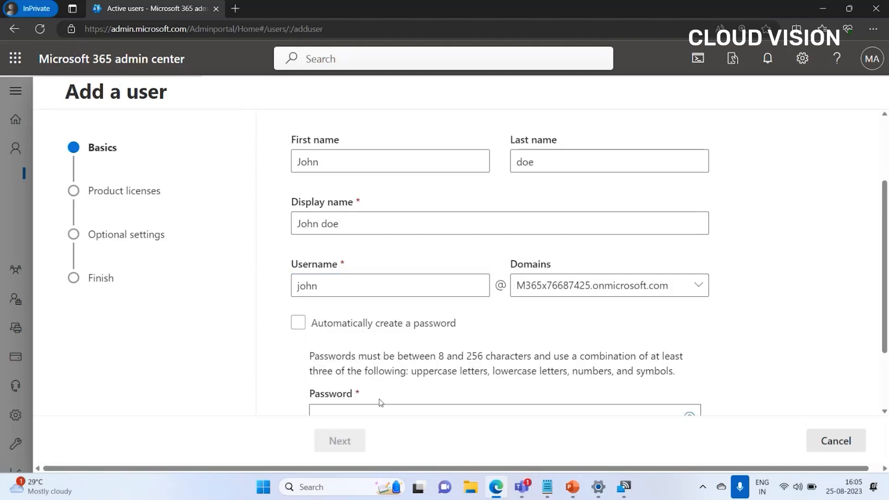
scroll(377, 400, "down", 2)
left_click(365, 349)
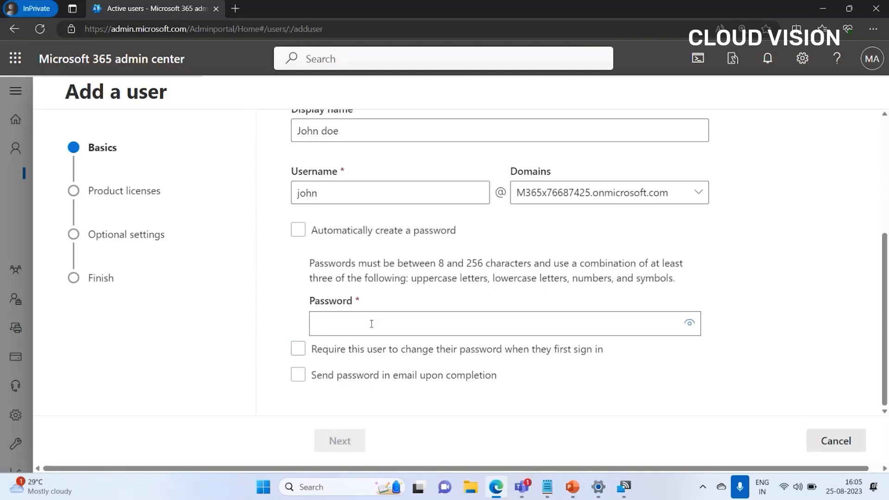
Step: Try to enter a custom password for the new user account
left_click(372, 324)
type("•••••")
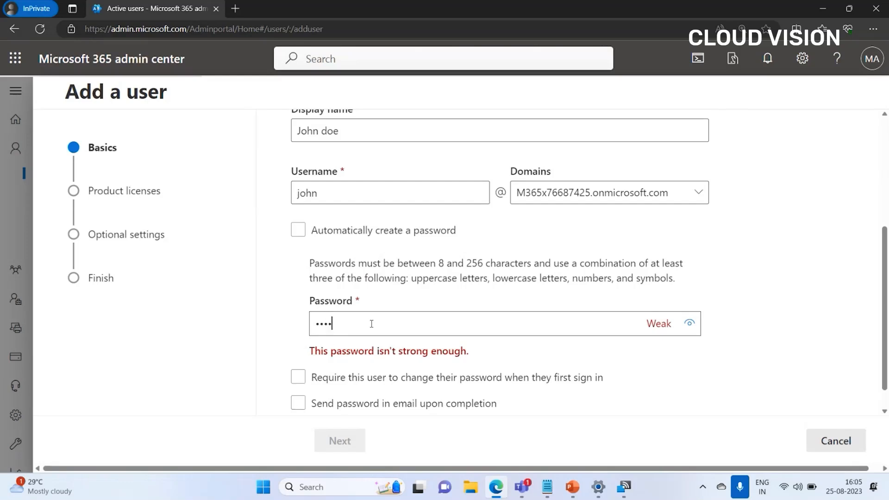
key("ctrl+a")
key("BackSpace")
key("Caps_Lock")
type("••")
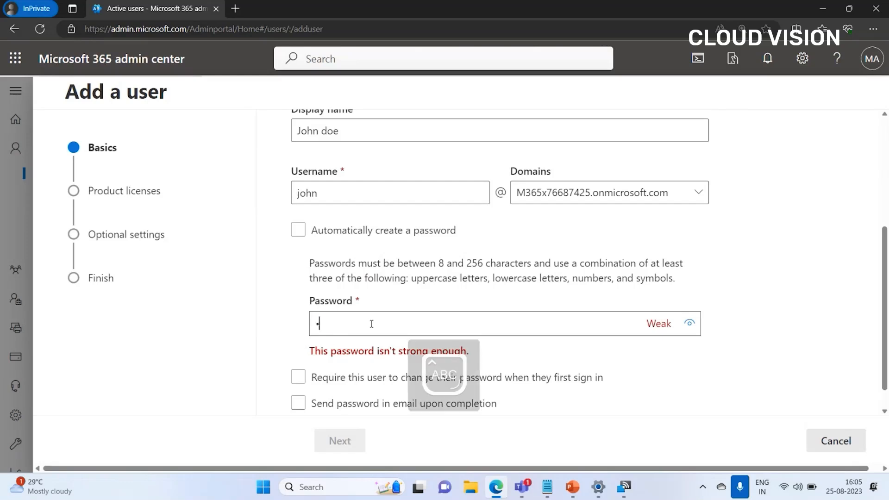
type("•••••••••••")
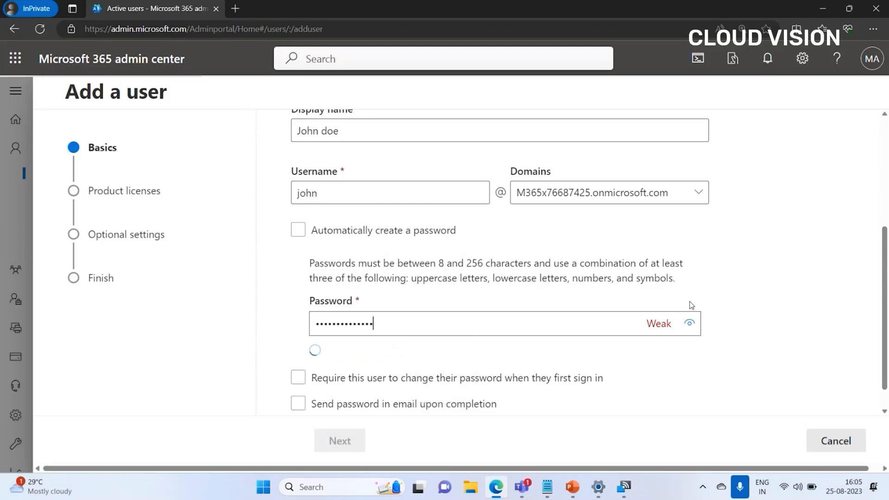
double_click(441, 320)
type("•••••••")
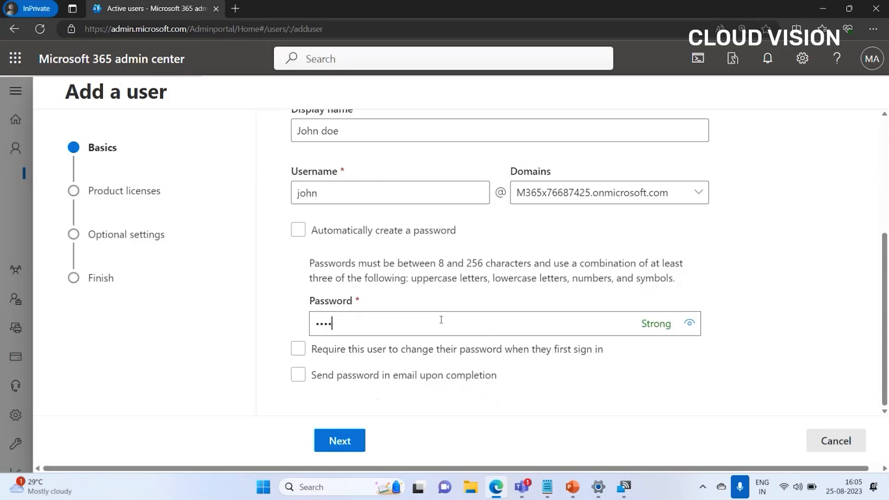
type("•••••")
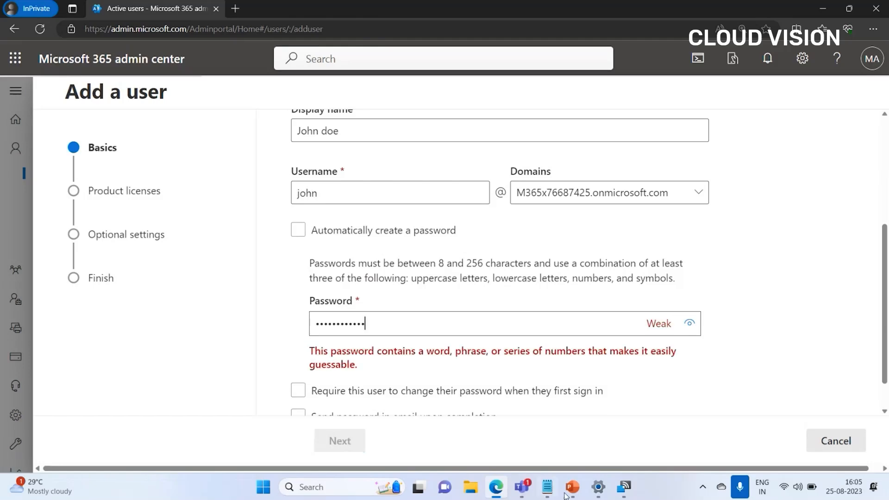
Step: Check the Tenant info notes in Notepad, replace the new user's password with the copied one, and continue to the product licenses
left_click(548, 488)
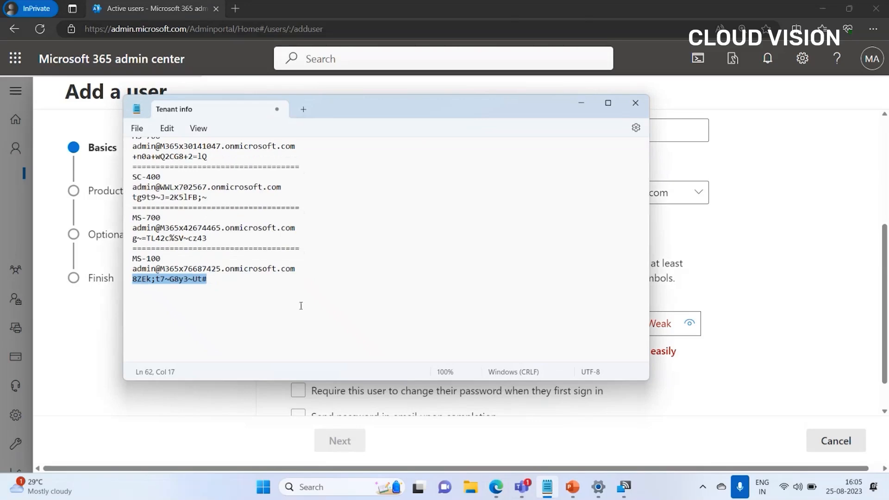
left_click(582, 104)
left_click(423, 330)
key("ctrl+a")
key("BackSpace")
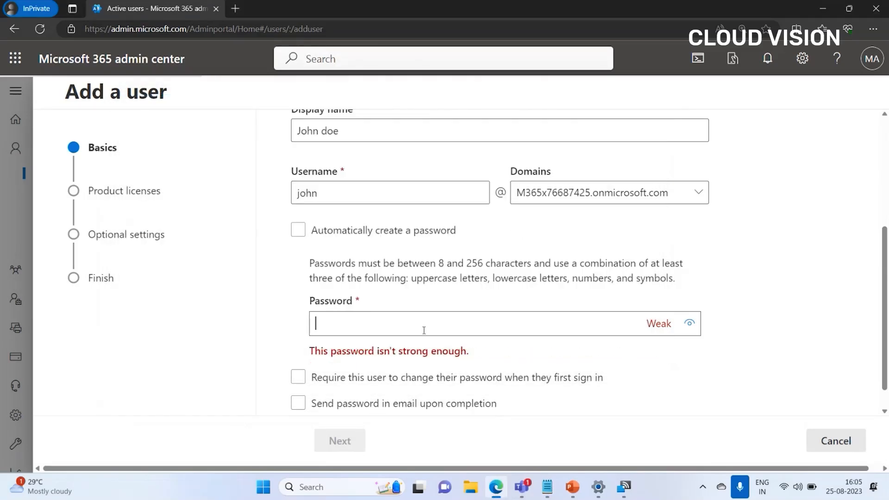
key("ctrl+v")
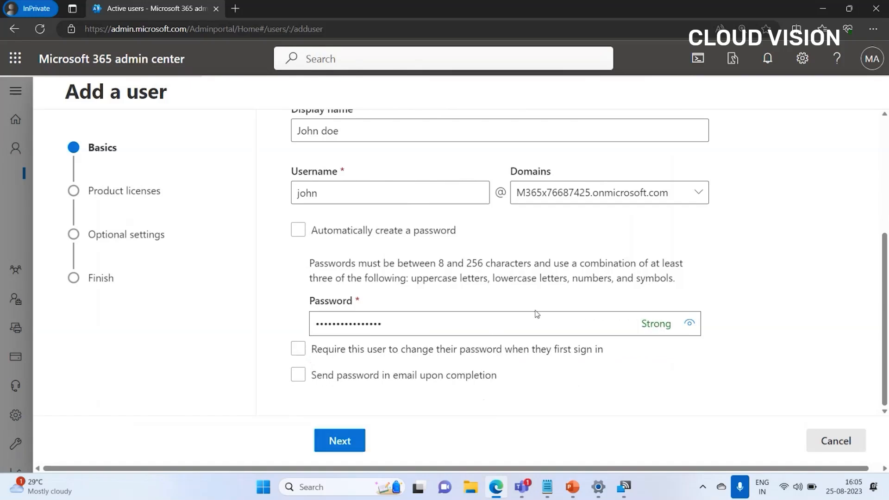
left_click(339, 442)
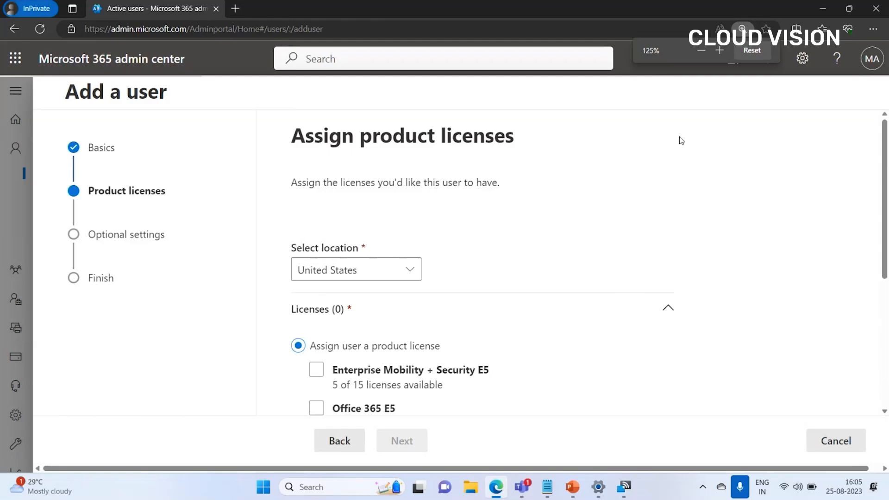
Step: Assign the Office 365 E5 license to the new user and continue to the optional settings
scroll(537, 264, "down", 4)
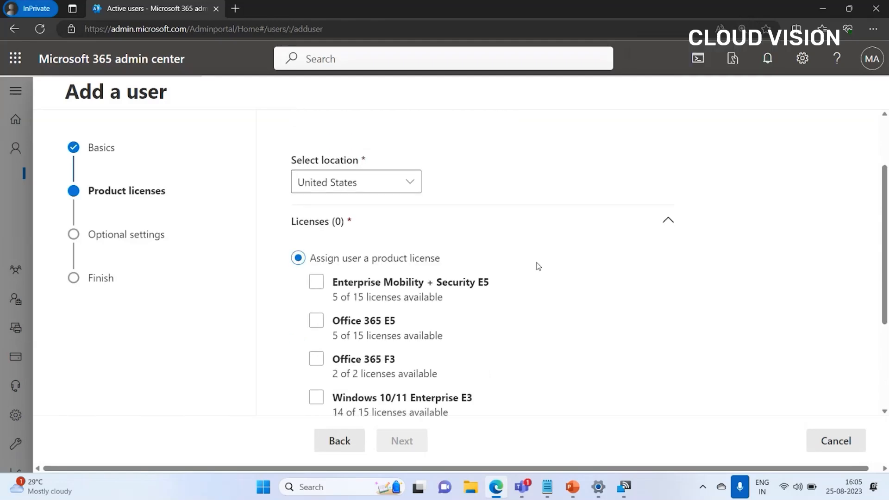
scroll(537, 265, "up", 1)
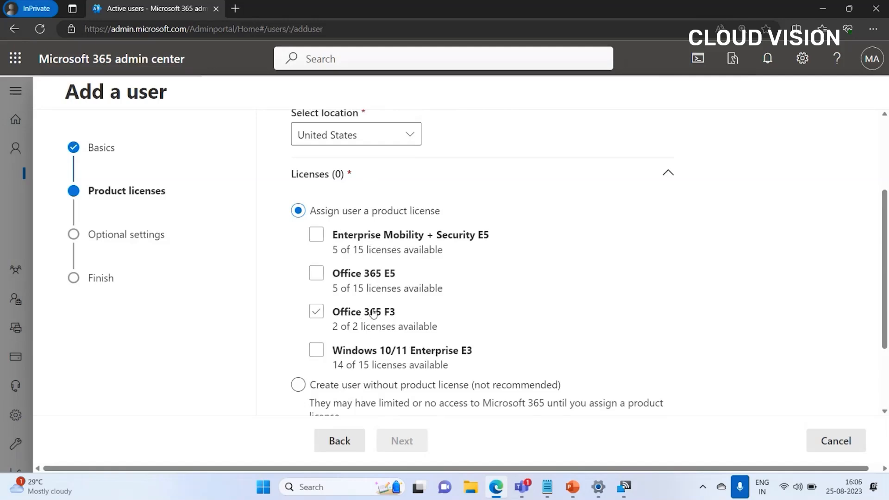
scroll(384, 344, "down", 2)
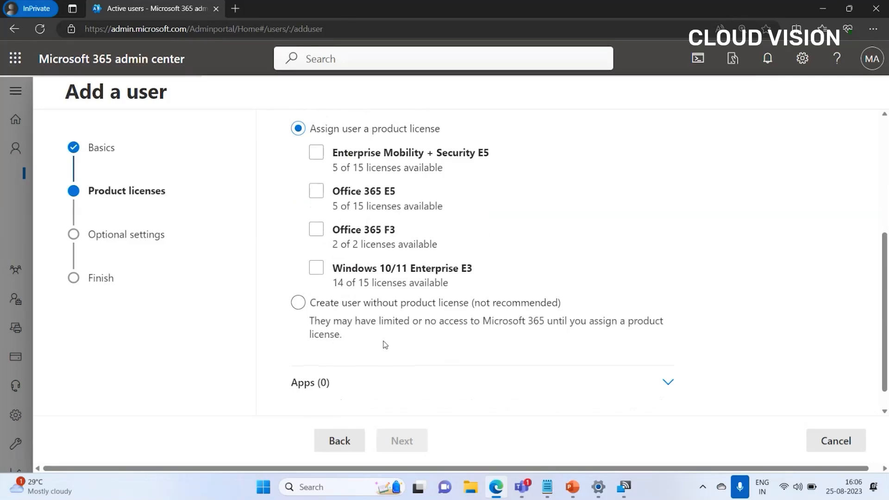
scroll(384, 344, "up", 1)
scroll(383, 345, "up", 1)
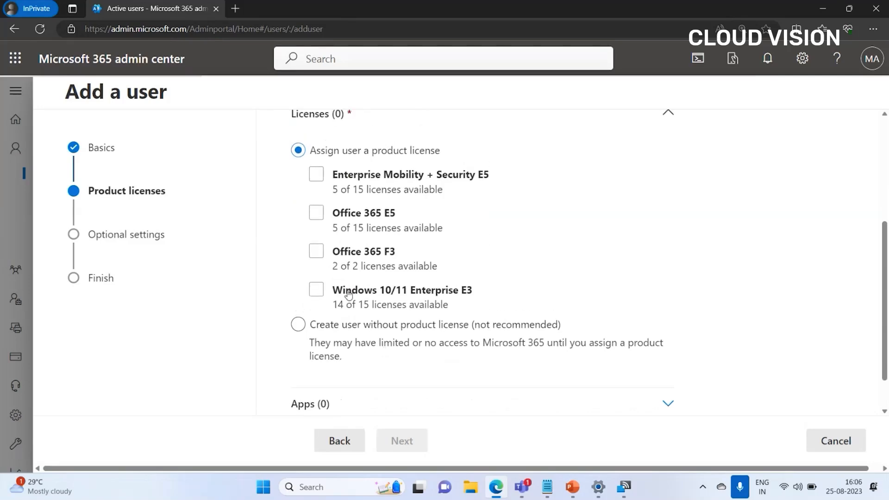
left_click(313, 215)
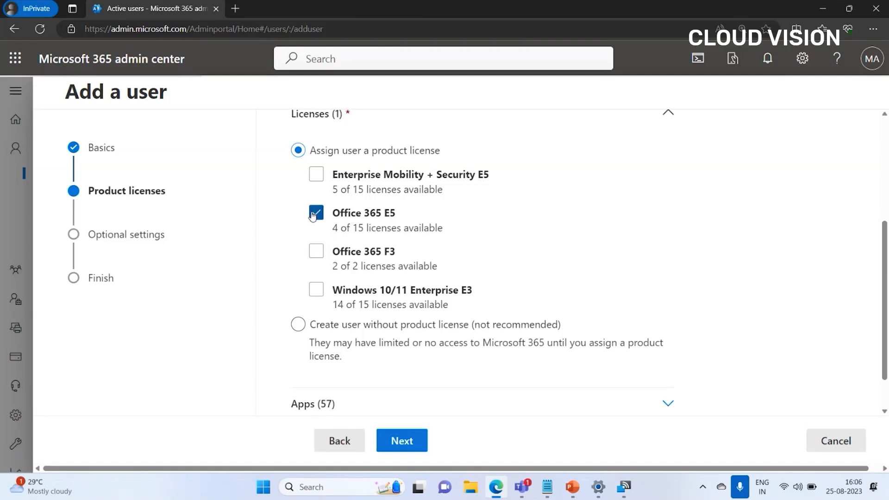
left_click(413, 447)
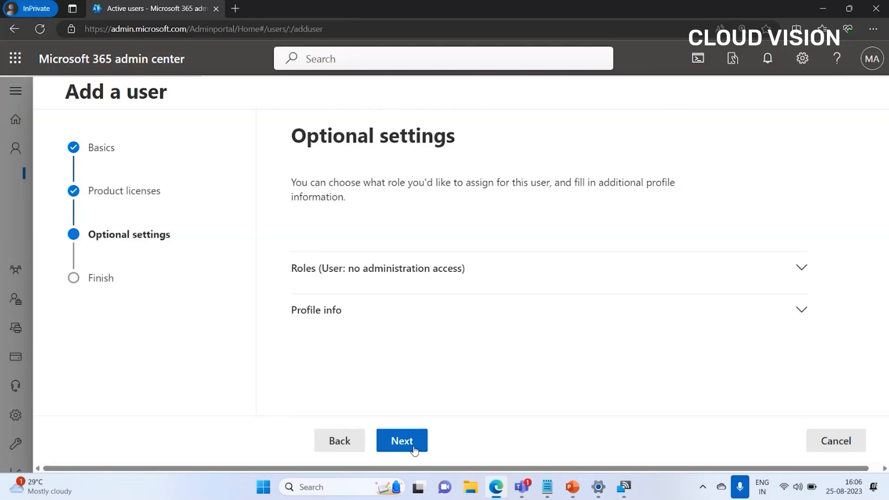
Step: Keep the default optional settings, finish adding the user, and return to the active users list
left_click(414, 449)
left_click(414, 447)
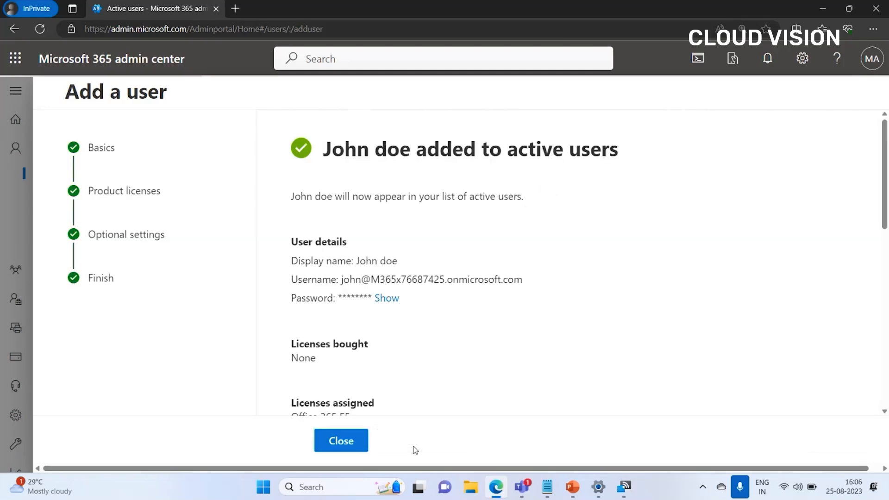
left_click(348, 442)
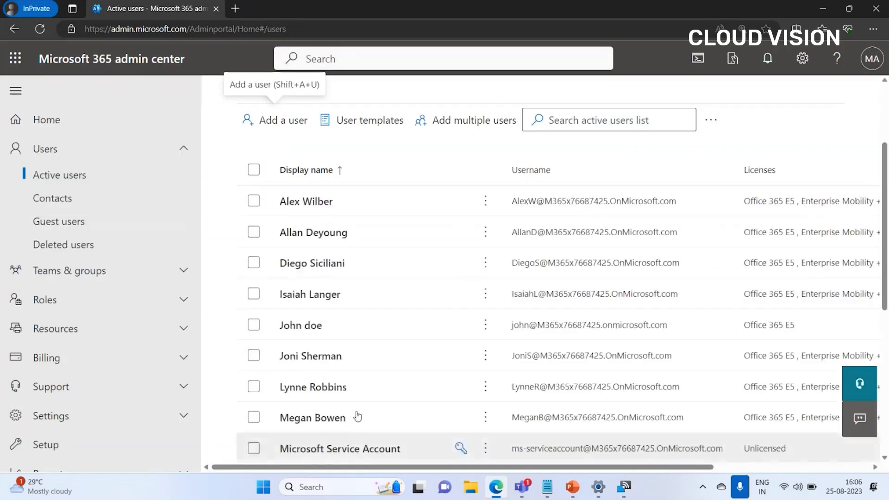
Step: Delete the newly created user account without granting anyone access to its email, and open the deleted users list
scroll(367, 359, "down", 1)
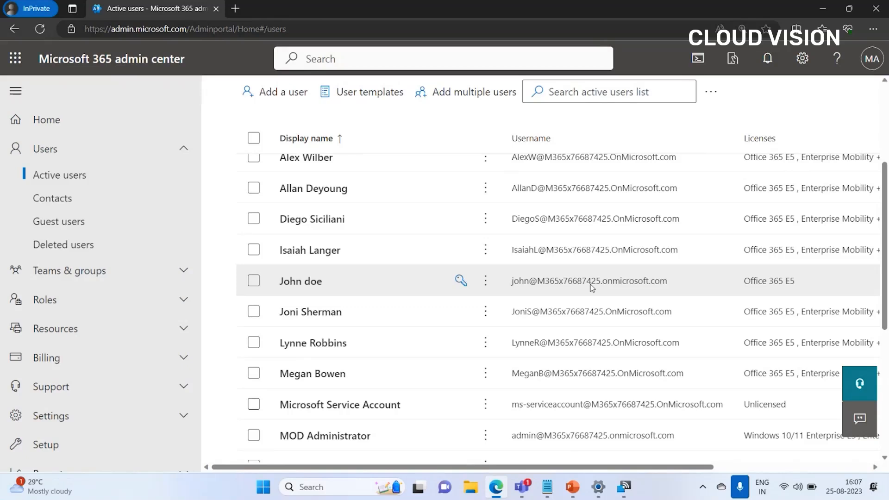
left_click(252, 281)
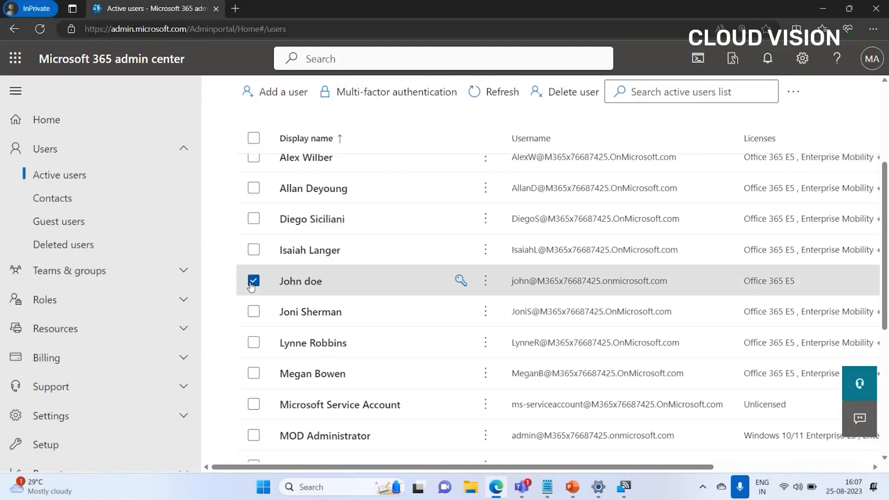
left_click(564, 89)
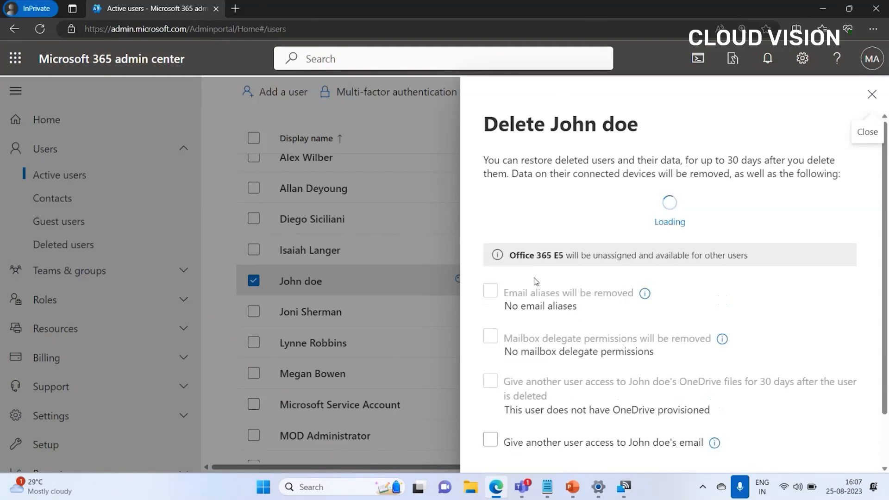
scroll(536, 281, "down", 2)
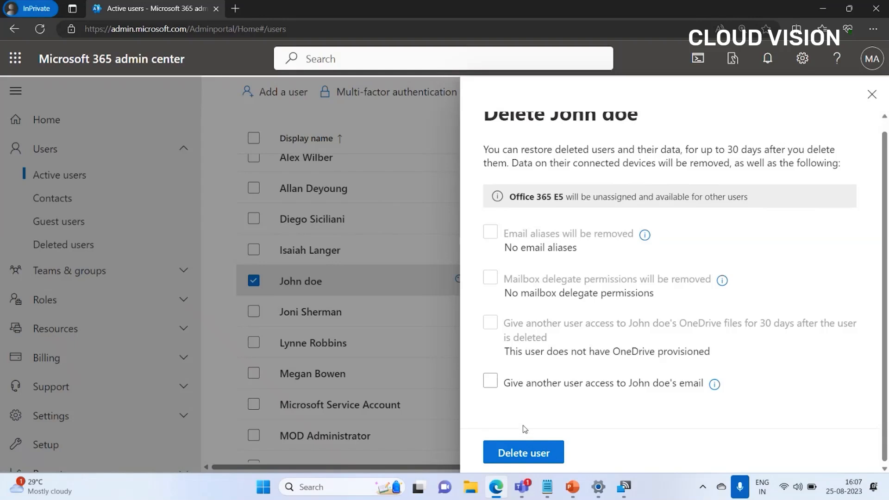
left_click(525, 453)
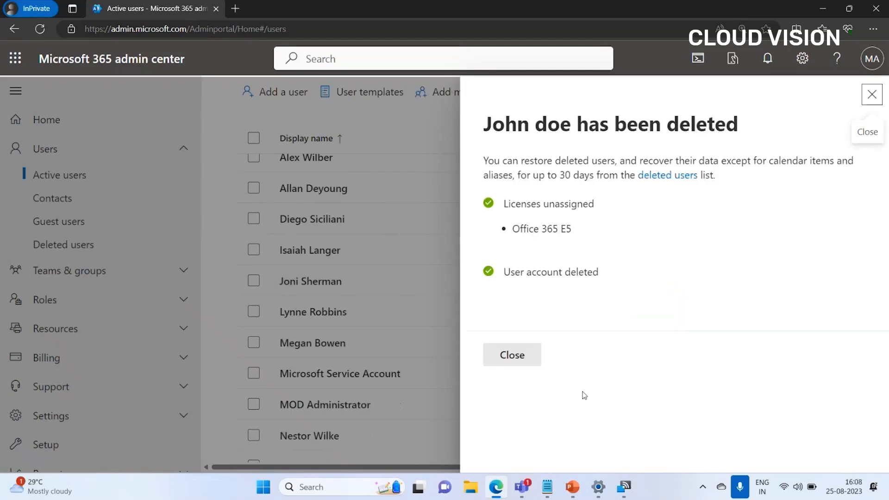
left_click(519, 351)
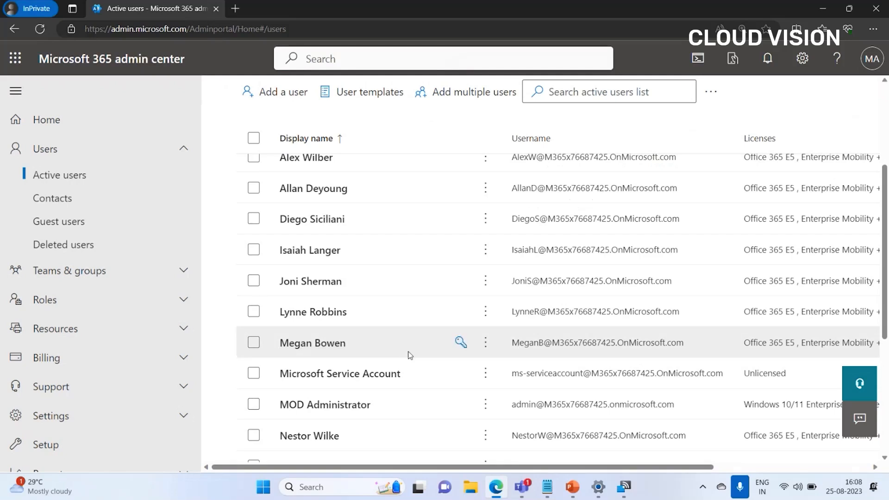
left_click(115, 246)
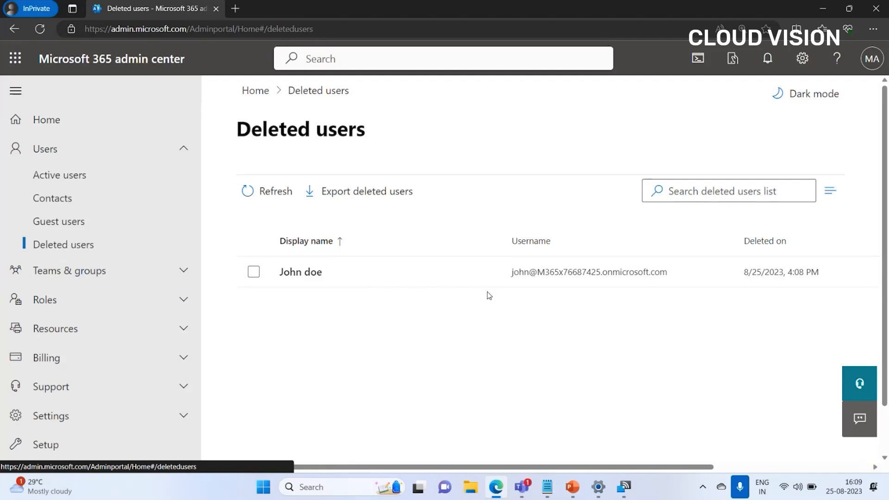
Step: Switch to the Wireless Display window and show the "Manage groups in Microsoft 365" slide in full screen
key("XF86MonBrightnessUp")
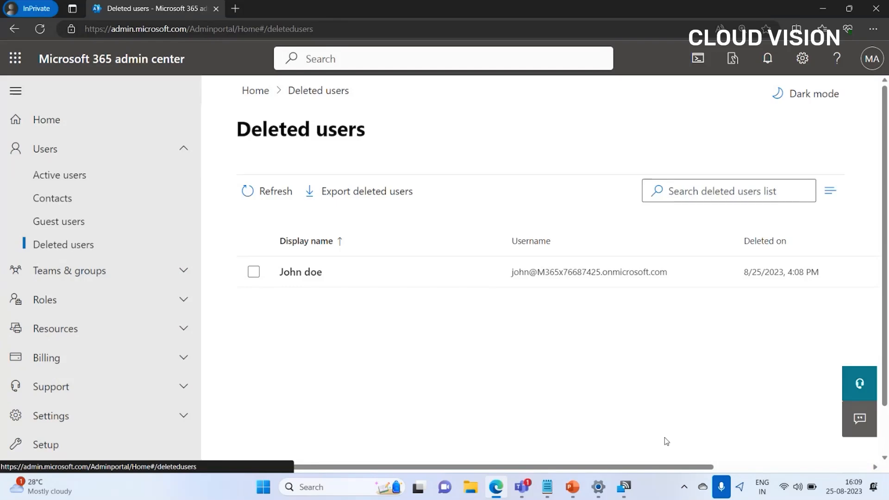
left_click(624, 492)
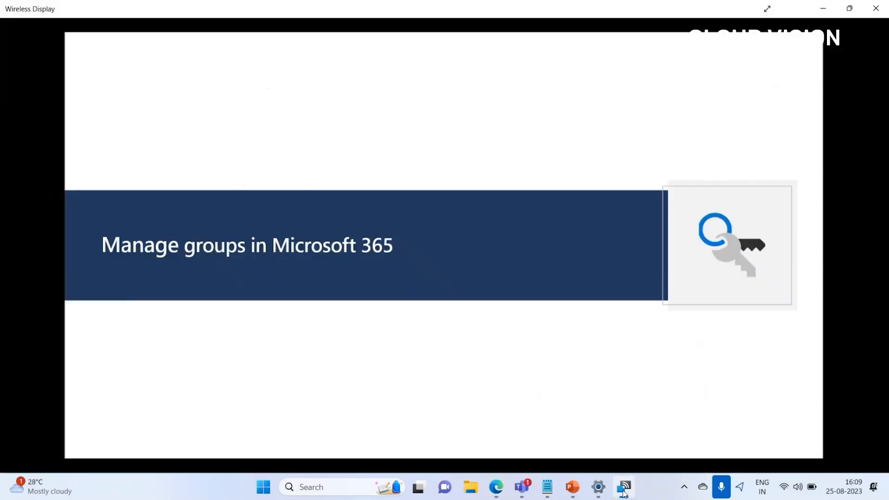
left_click(767, 9)
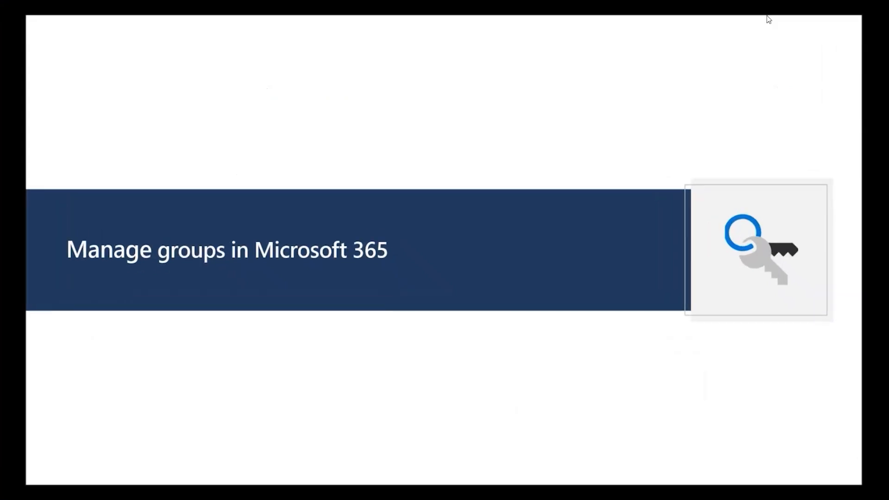
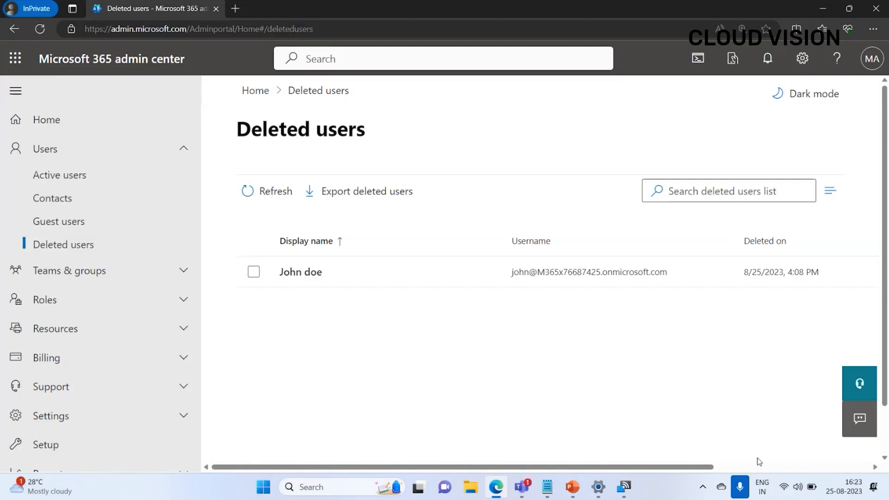
left_click(743, 490)
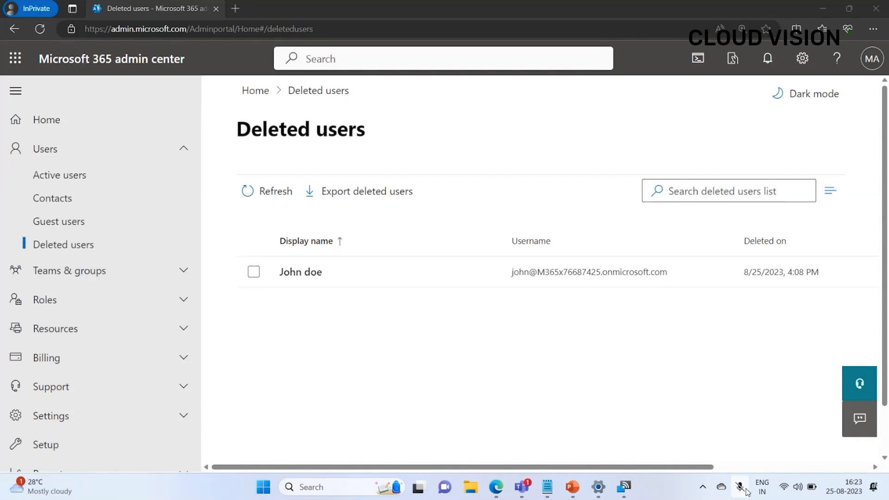
left_click(745, 490)
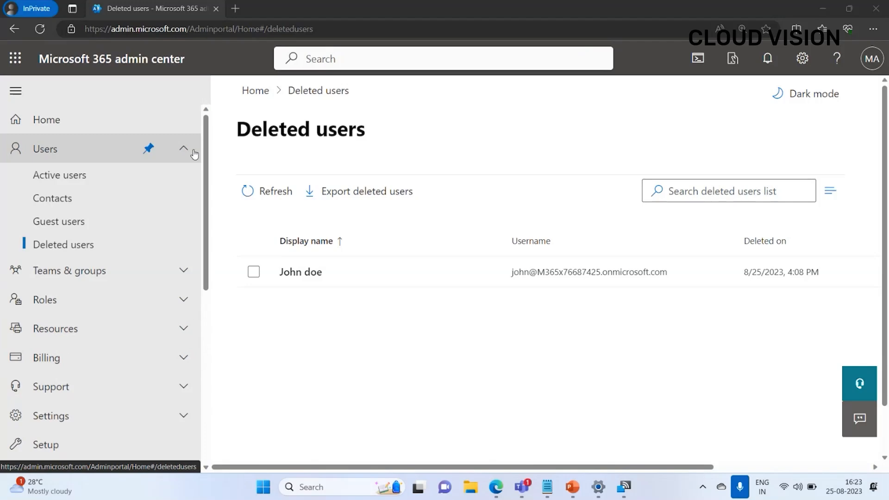
Step: Open the list of active teams and groups and look over the existing Teams & Microsoft 365 groups
left_click(175, 273)
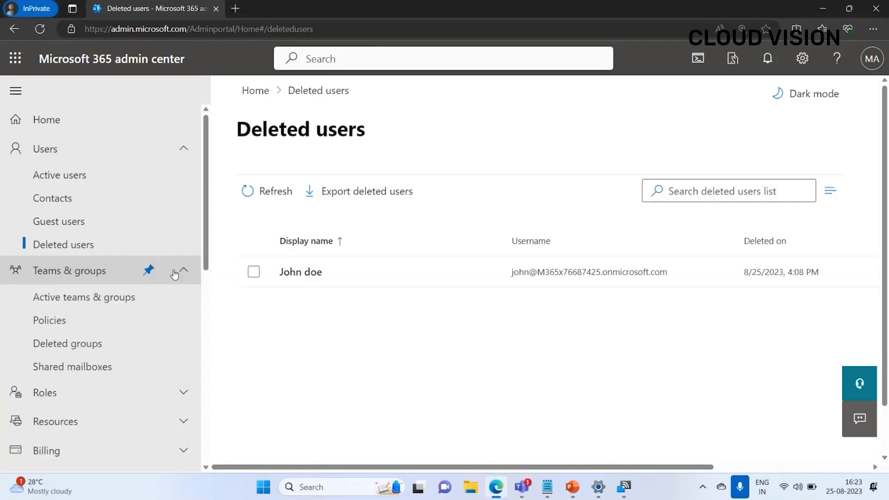
left_click(137, 302)
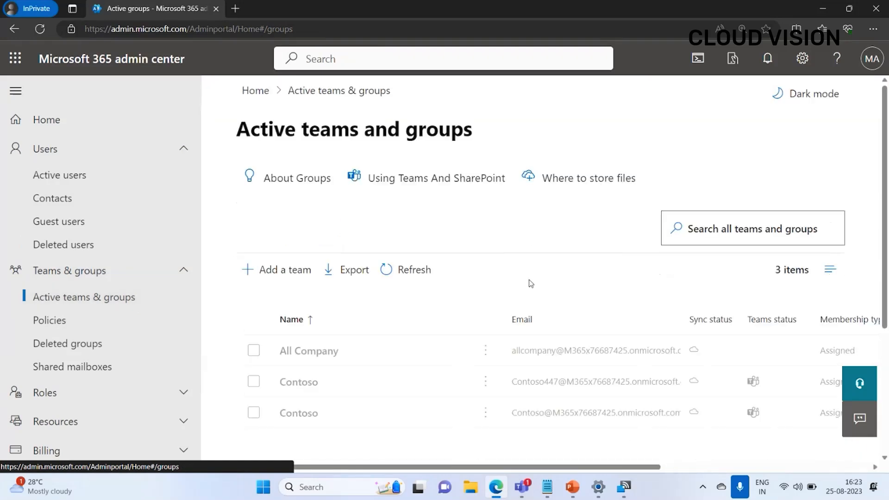
scroll(546, 281, "down", 1)
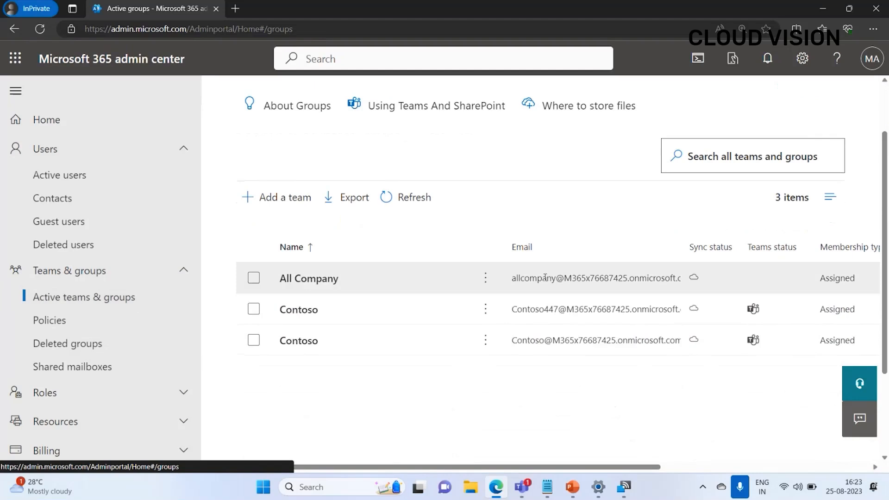
scroll(537, 278, "up", 1)
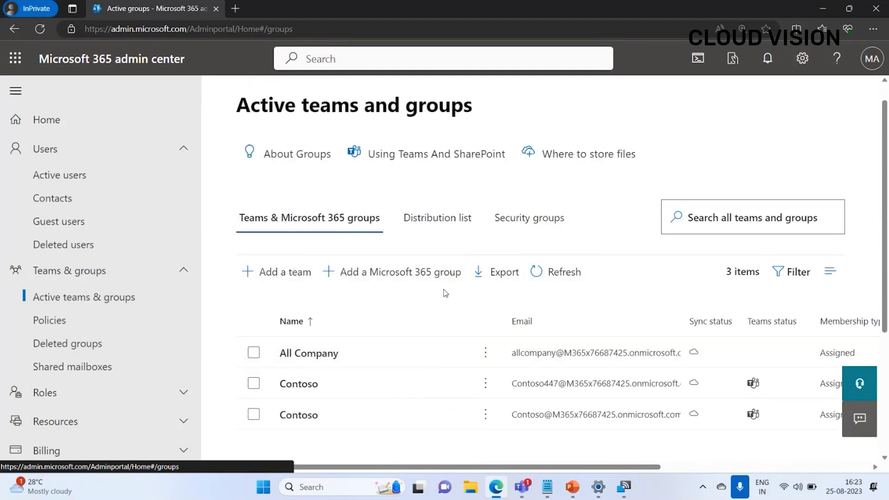
scroll(443, 294, "down", 1)
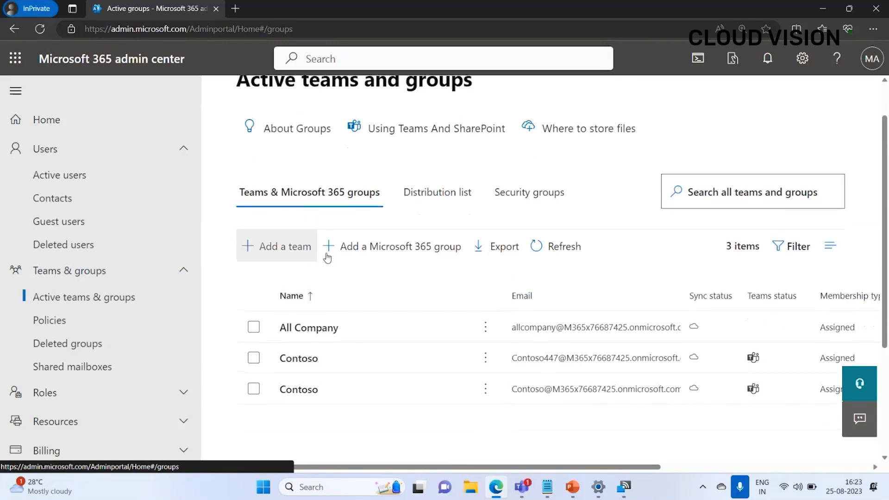
Step: Start a Microsoft 365 group named Sales with the description "This is group created for Sales department" and continue to the owners
left_click(407, 252)
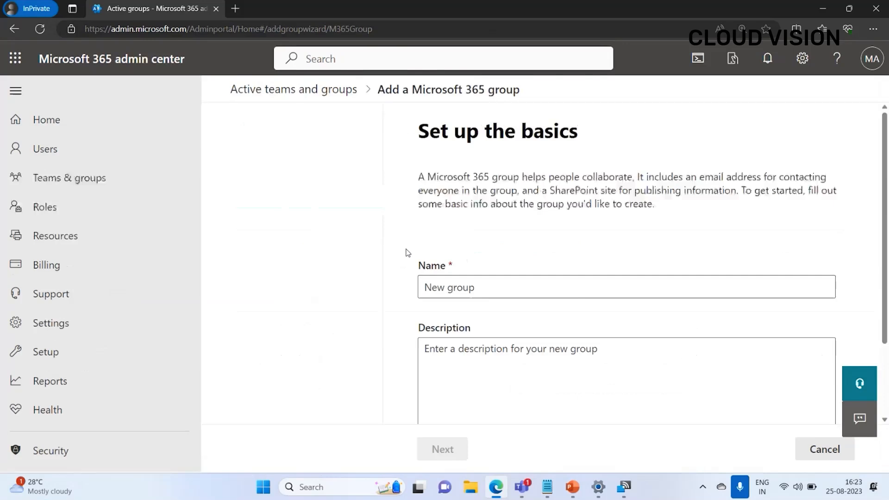
left_click(386, 294)
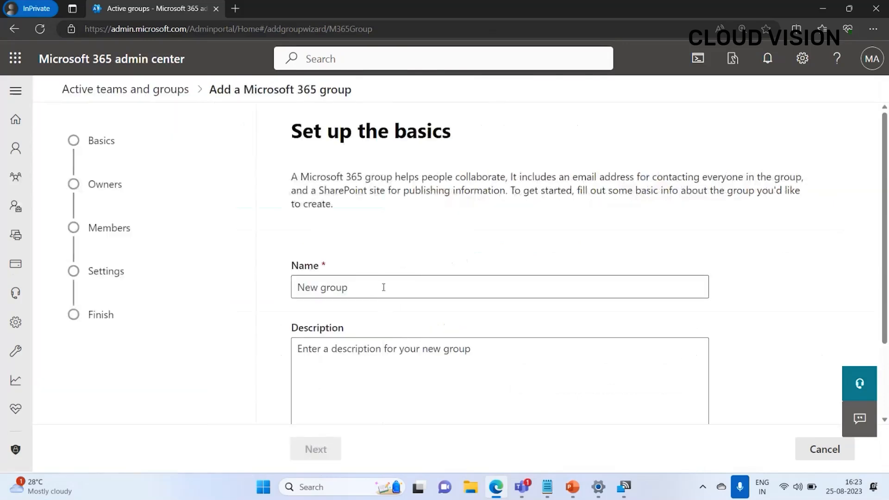
type("Sales")
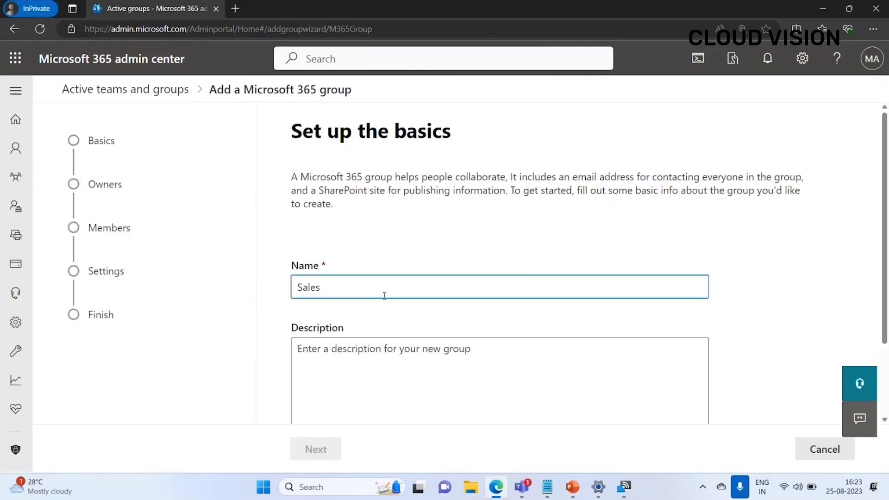
scroll(382, 294, "down", 2)
left_click(385, 296)
type("This ")
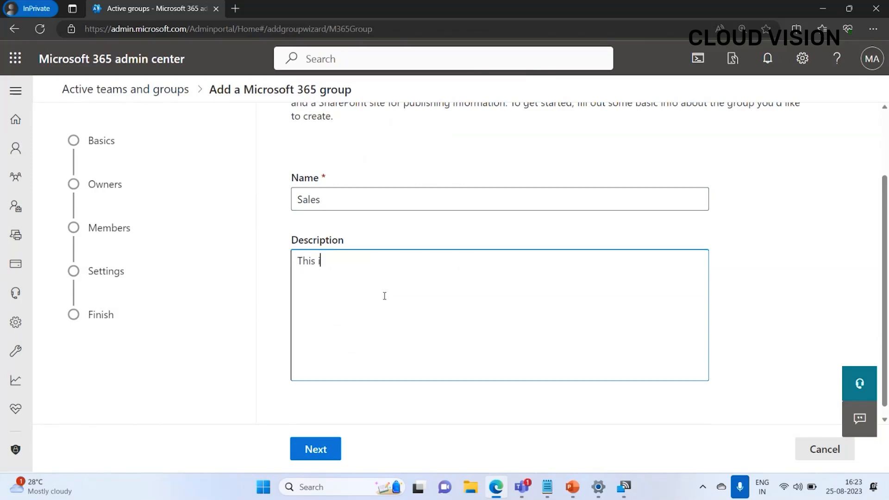
type("is group created for Sal")
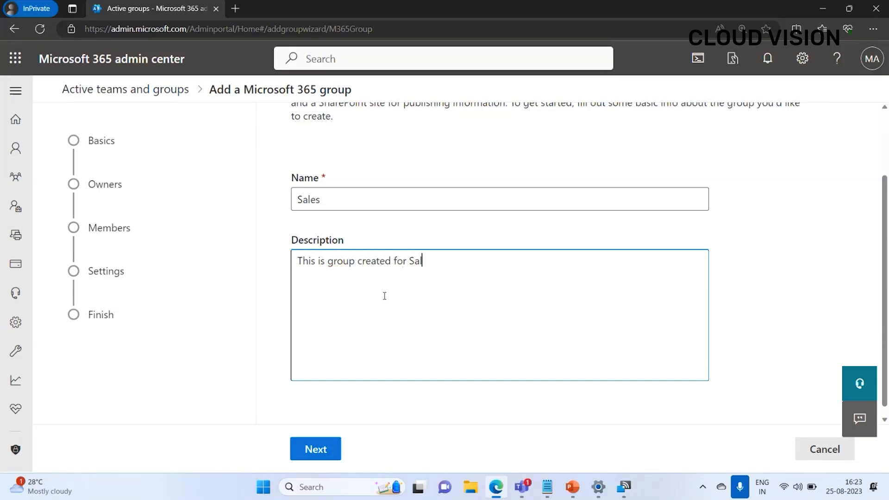
type("es department")
left_click(318, 448)
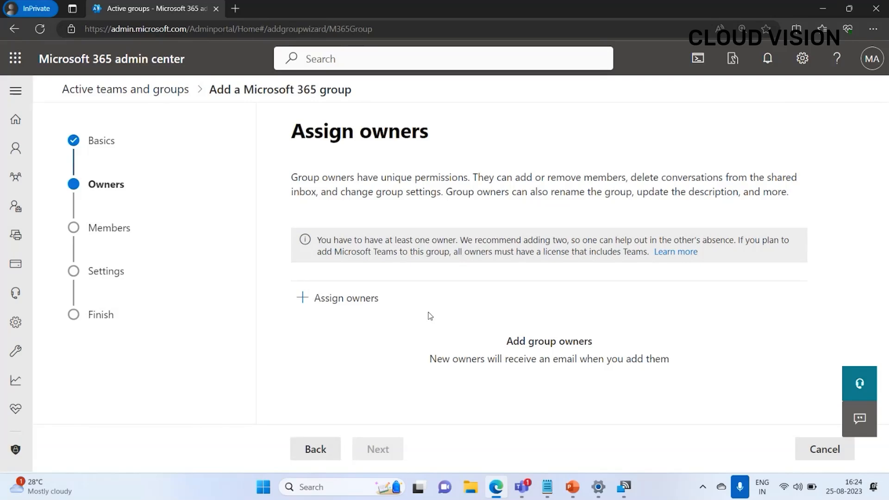
Step: Open the owner selection for the Sales group and its user search
left_click(338, 298)
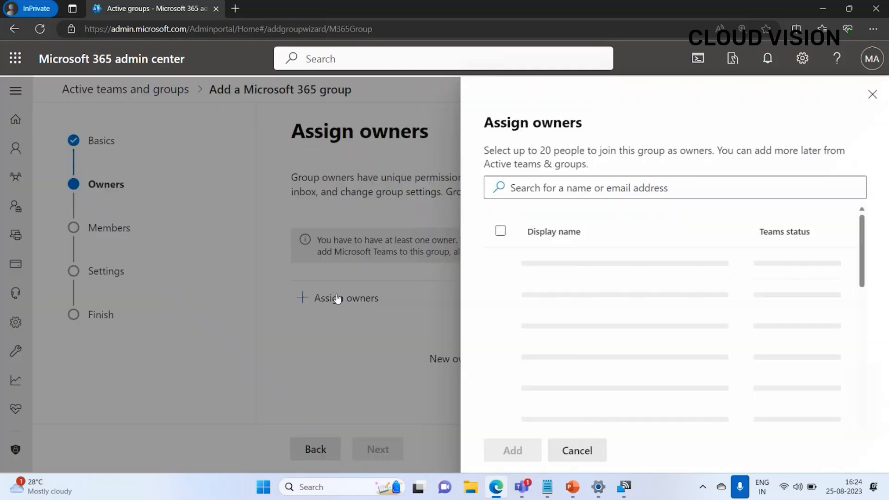
left_click(594, 182)
type("Mod")
key("BackSpace")
key("BackSpace")
key("BackSpace")
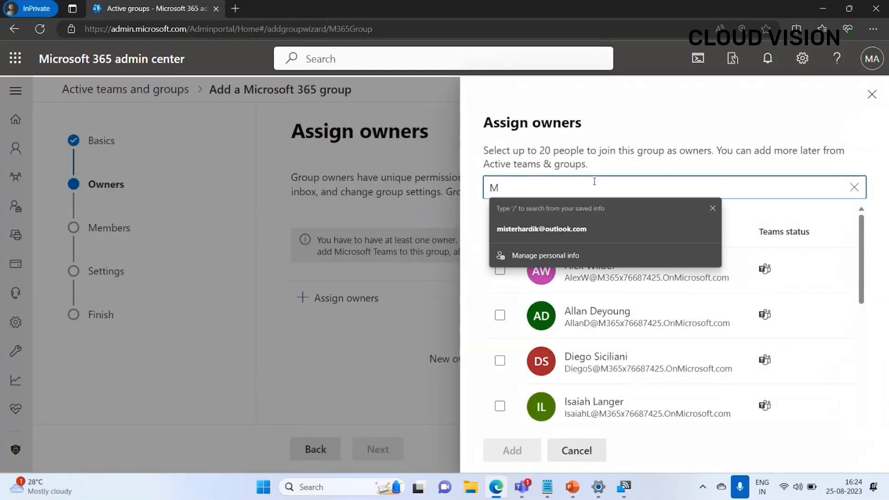
Step: Search for the first listed user by first name, add that user as group owner, and continue to the members
type("Alex")
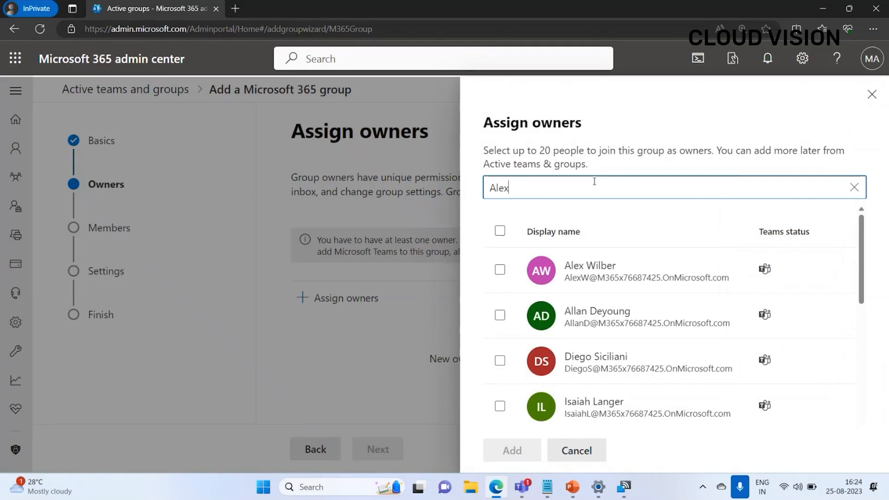
left_click(599, 282)
left_click(514, 454)
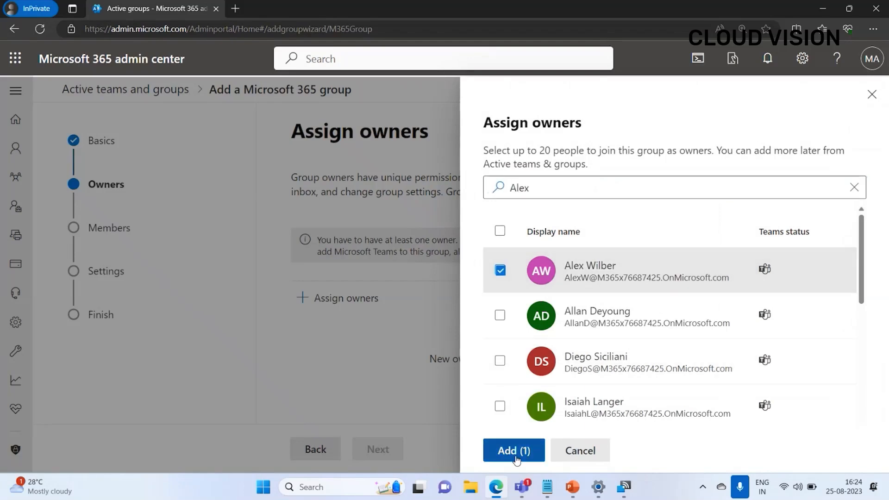
scroll(437, 339, "down", 1)
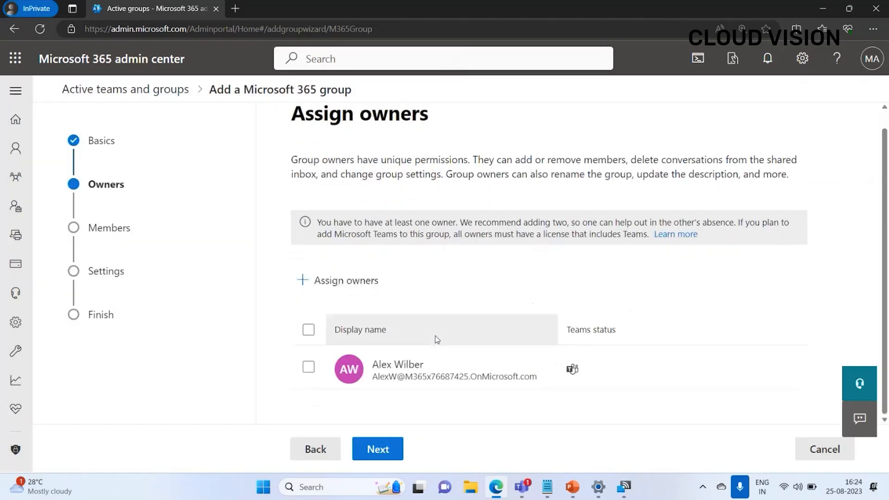
left_click(390, 446)
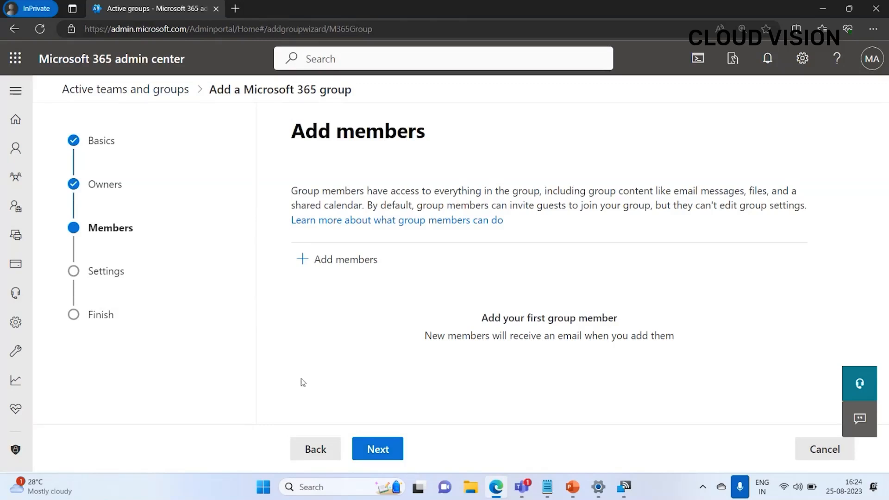
Step: Add the third through seventh users in the list as members of the Sales group
left_click(348, 257)
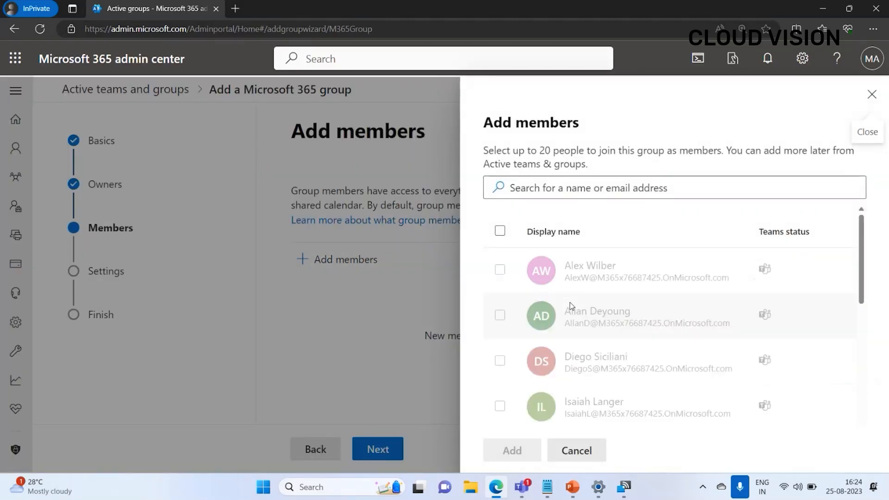
scroll(571, 306, "down", 1)
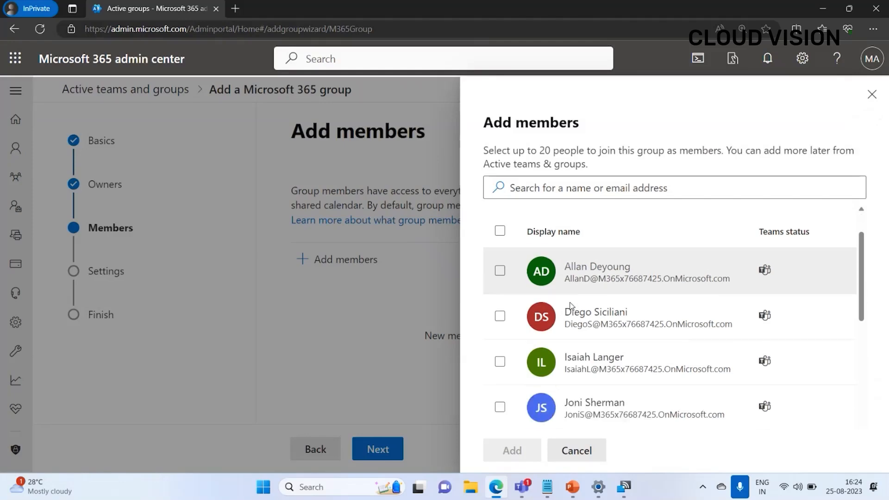
left_click(500, 319)
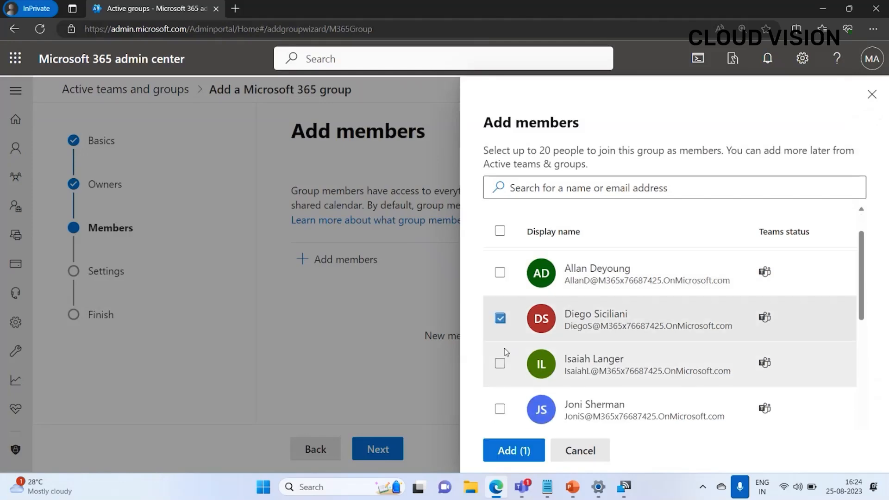
scroll(504, 352, "down", 1)
left_click(500, 319)
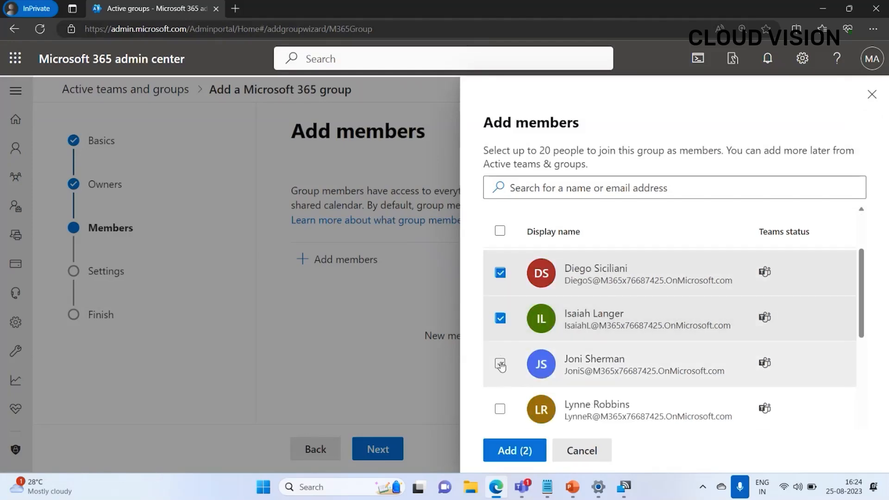
left_click(500, 365)
scroll(500, 359, "down", 1)
left_click(500, 353)
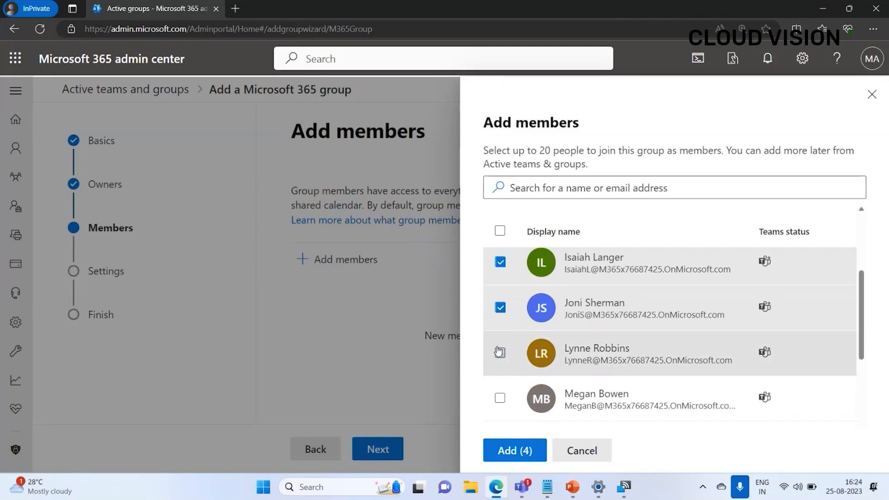
left_click(500, 399)
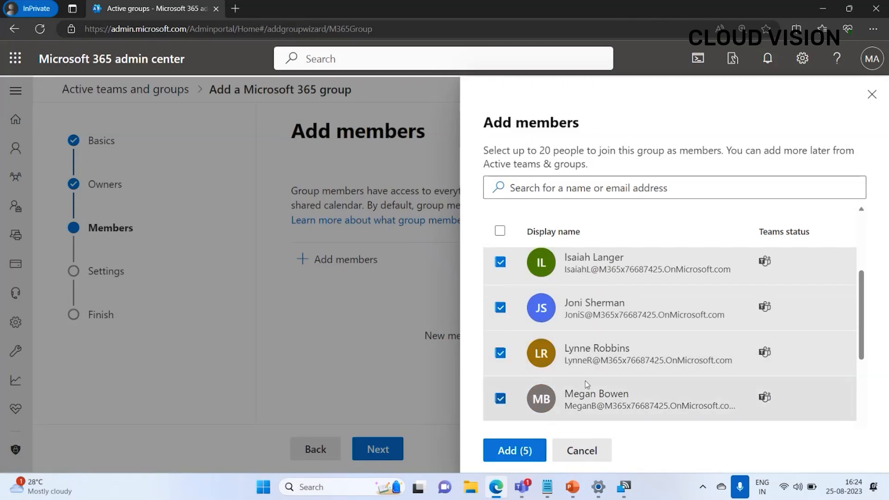
scroll(574, 365, "up", 1)
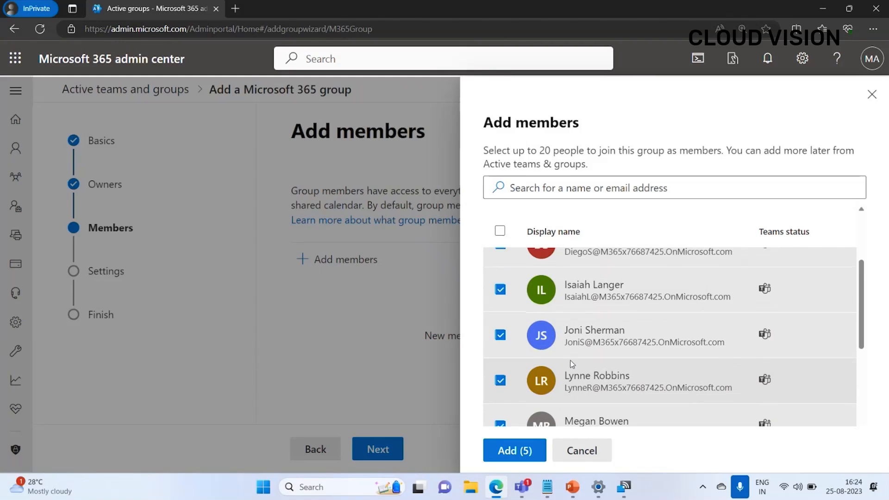
scroll(572, 364, "down", 2)
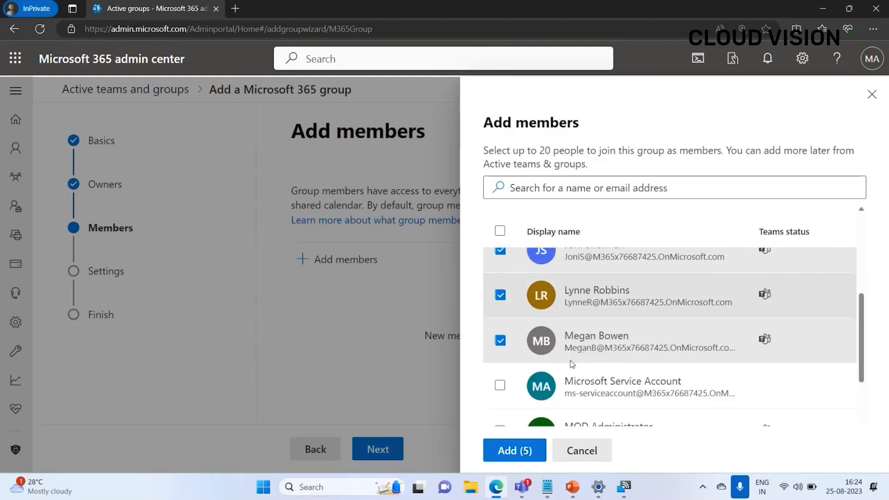
left_click(514, 451)
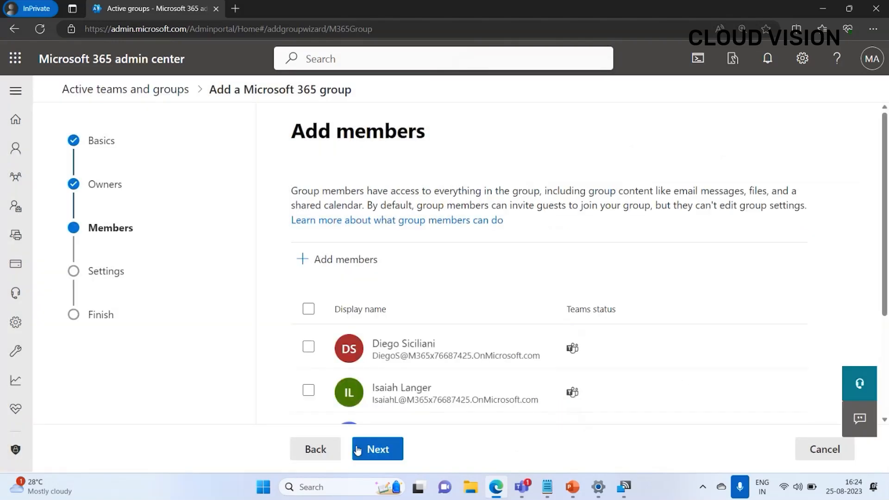
Step: Continue to the Sales group's settings and review the group email address, privacy and role assignment options
left_click(378, 450)
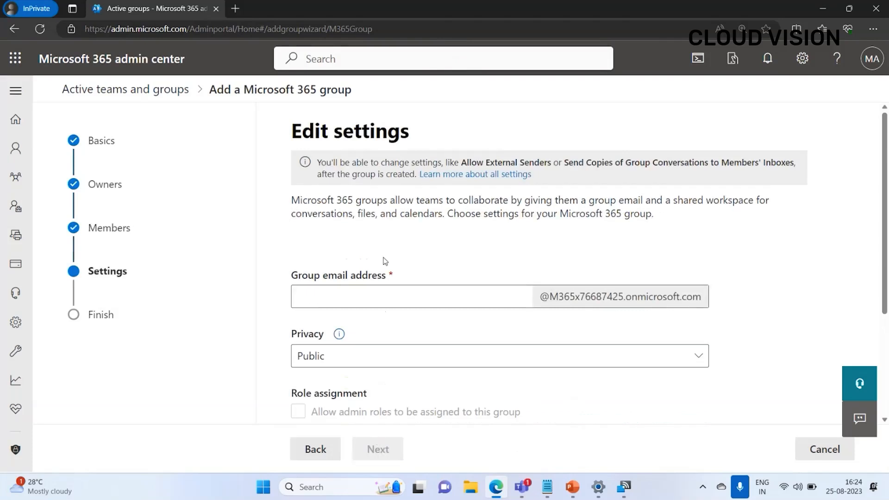
scroll(383, 261, "down", 2)
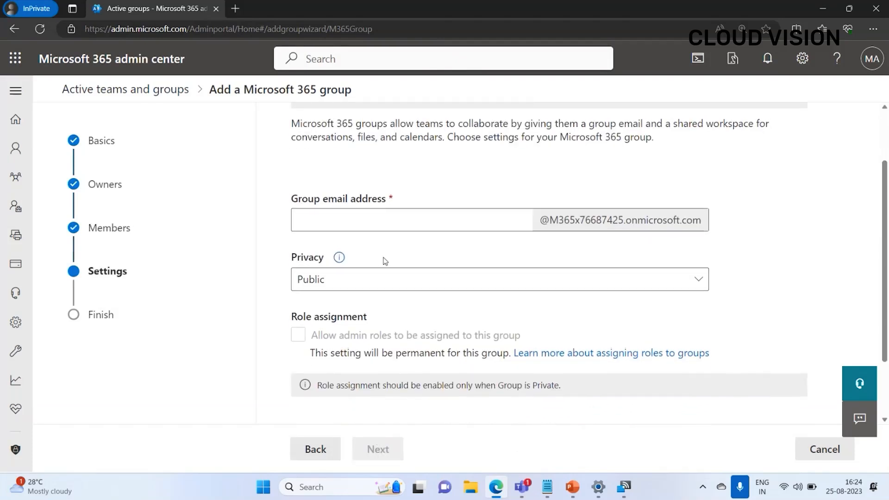
scroll(383, 260, "up", 1)
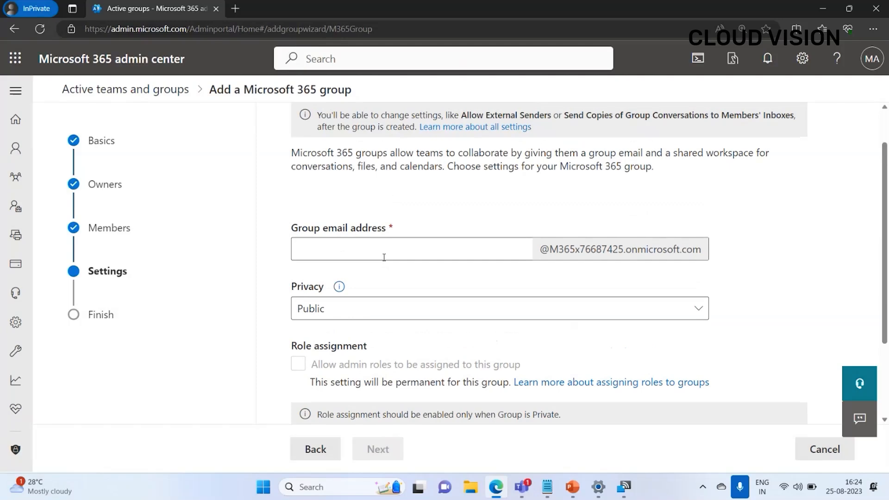
Step: Set the group email address alias to sales and the group's privacy to Private
left_click(383, 258)
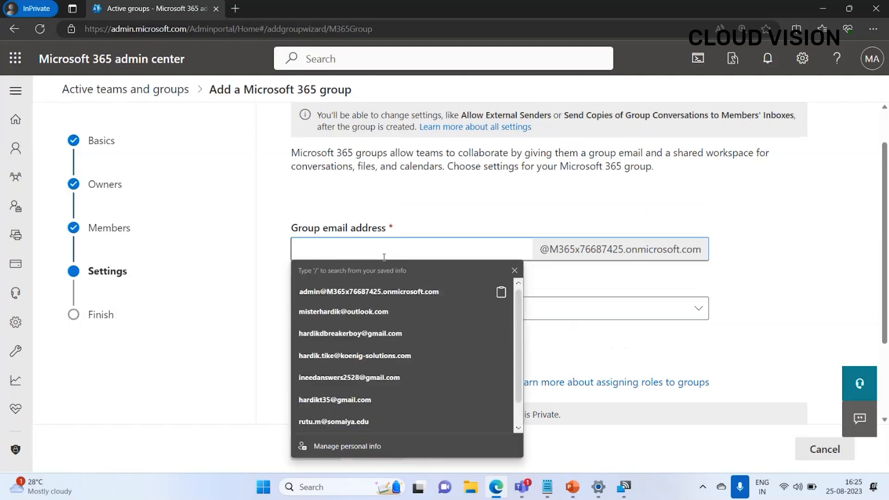
type("sales")
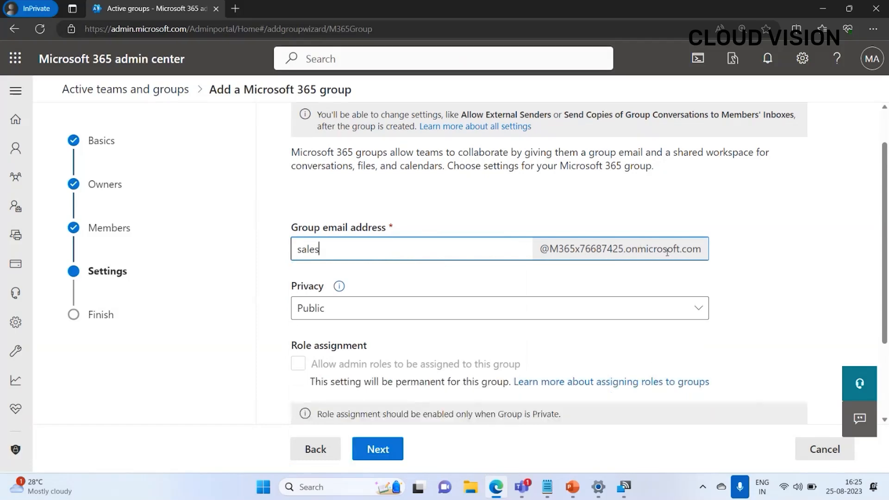
left_click(343, 310)
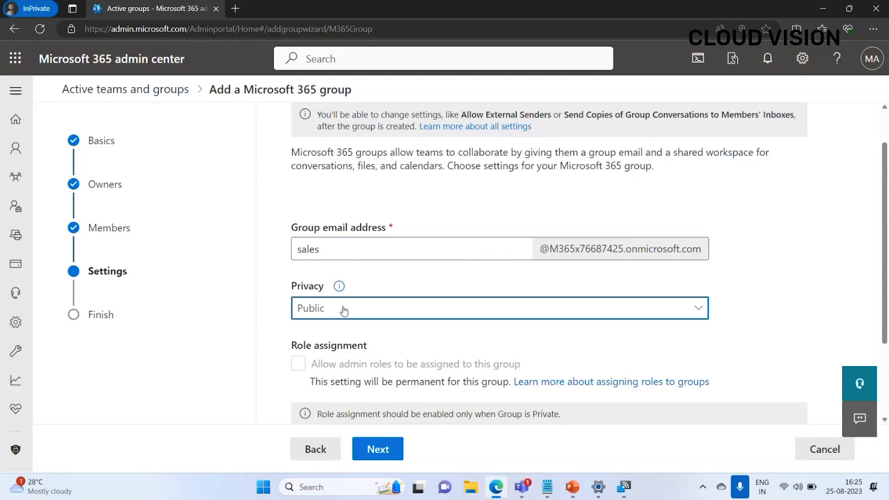
left_click(343, 359)
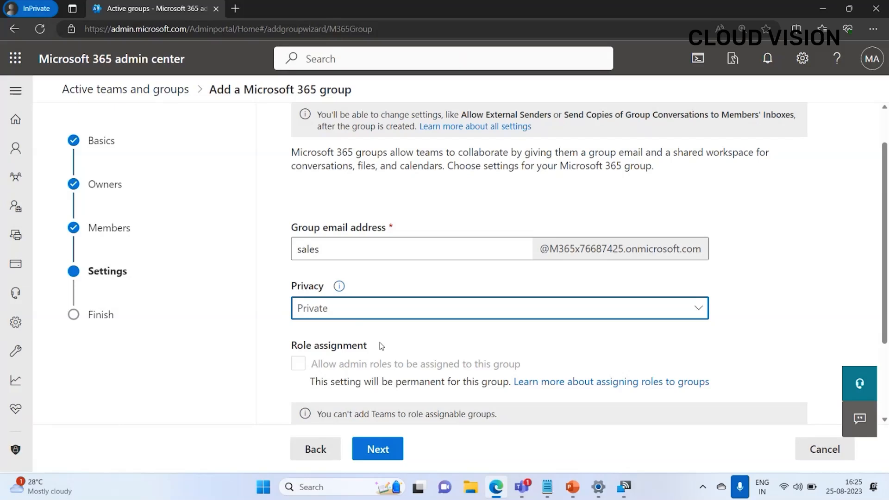
Step: Keep the option to create a team for this group, continue to the final review, and create the Sales group
scroll(381, 346, "down", 2)
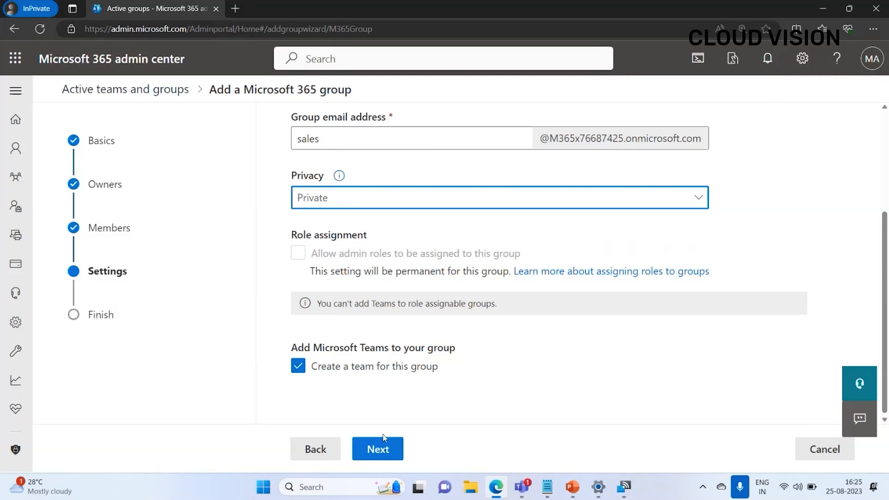
left_click(382, 449)
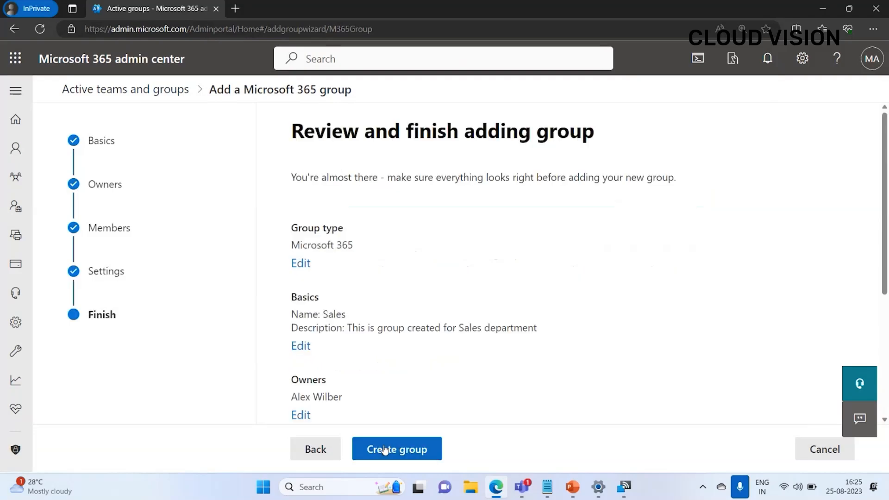
left_click(383, 449)
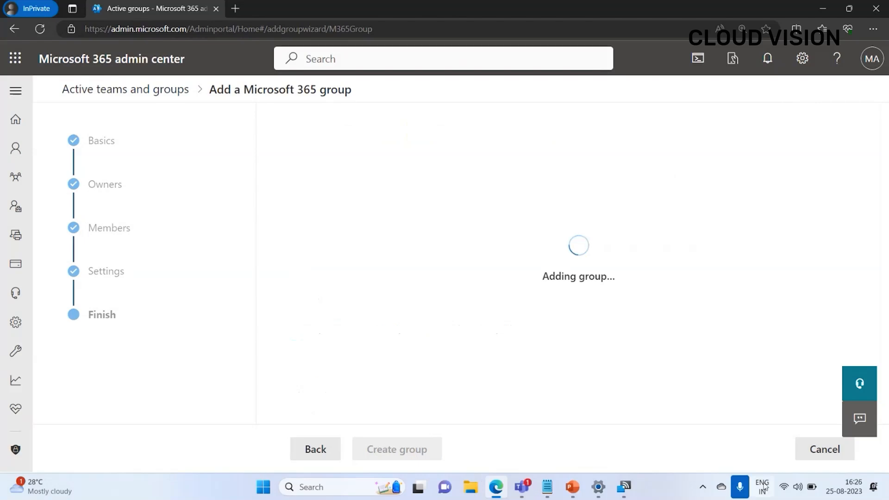
left_click(739, 490)
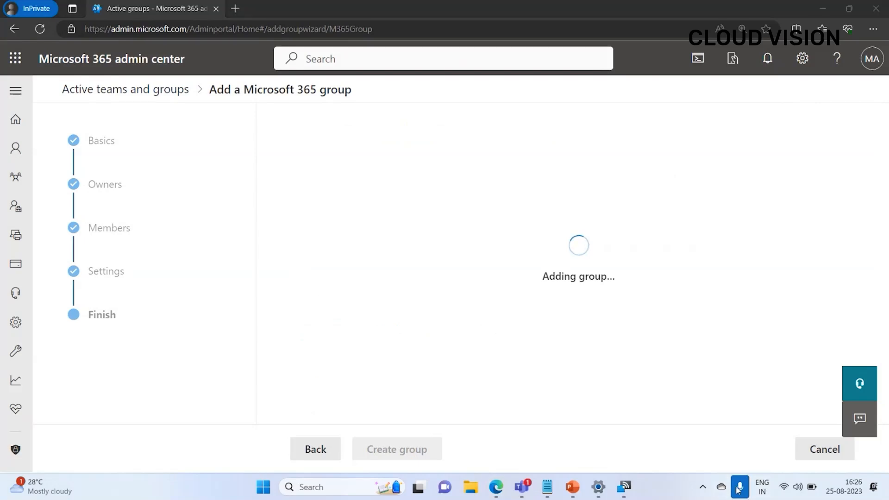
left_click(738, 490)
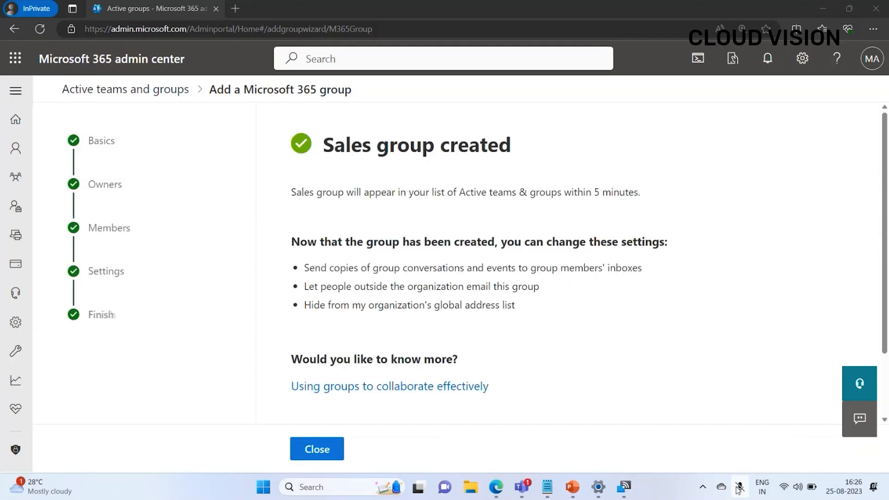
left_click(739, 487)
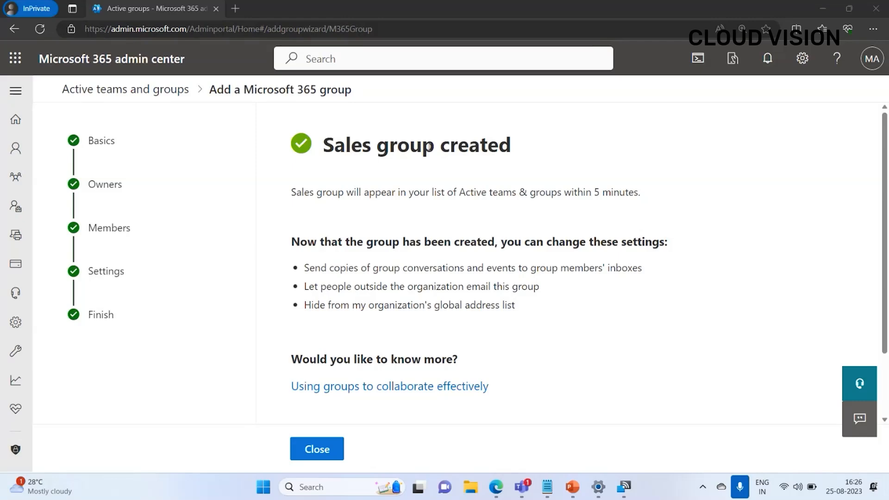
Step: Close the group creation wizard and check the Sales entry in the list of active teams and groups
left_click(325, 454)
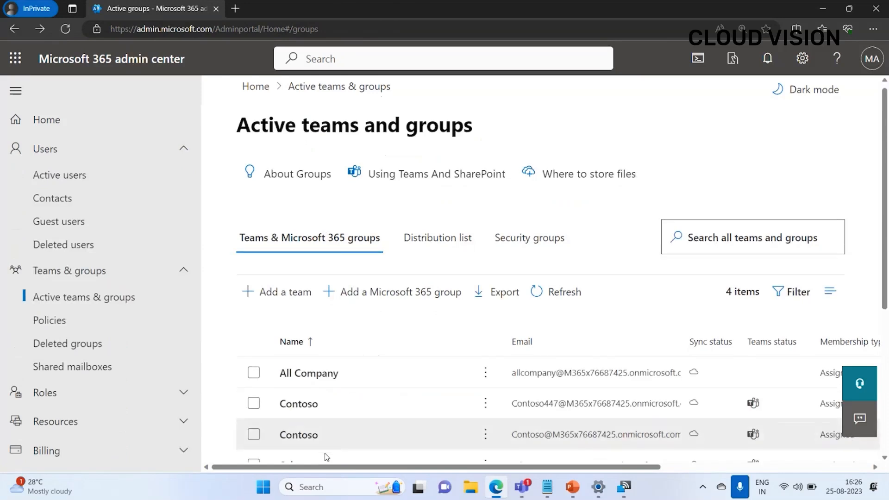
scroll(326, 457, "down", 2)
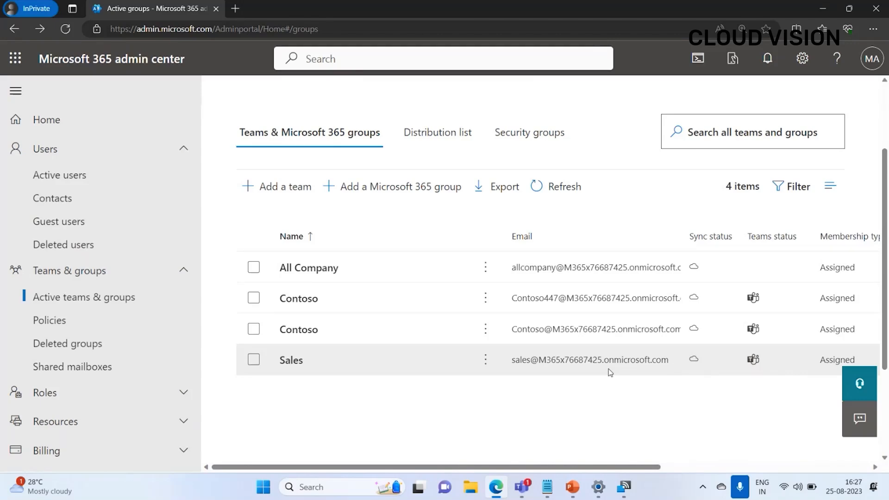
Step: Switch to the Wireless Display window showing the slide about adding a custom domain in Microsoft 365
left_click(572, 494)
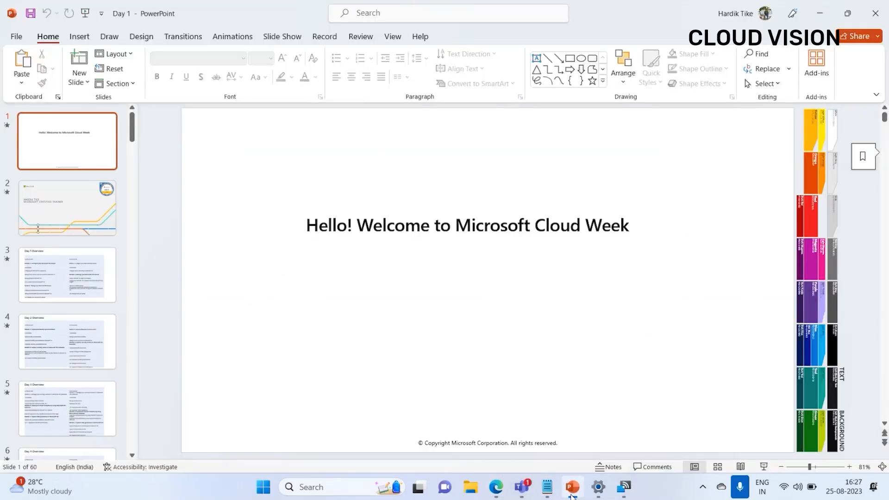
left_click(573, 495)
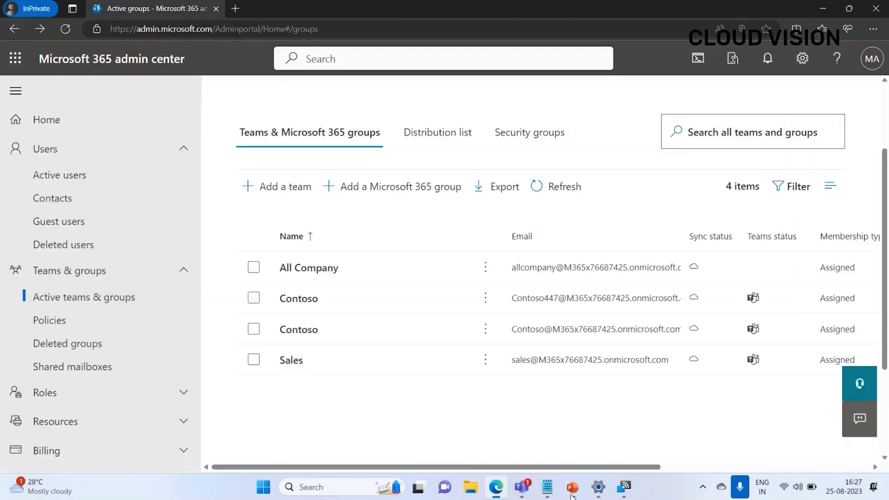
left_click(623, 494)
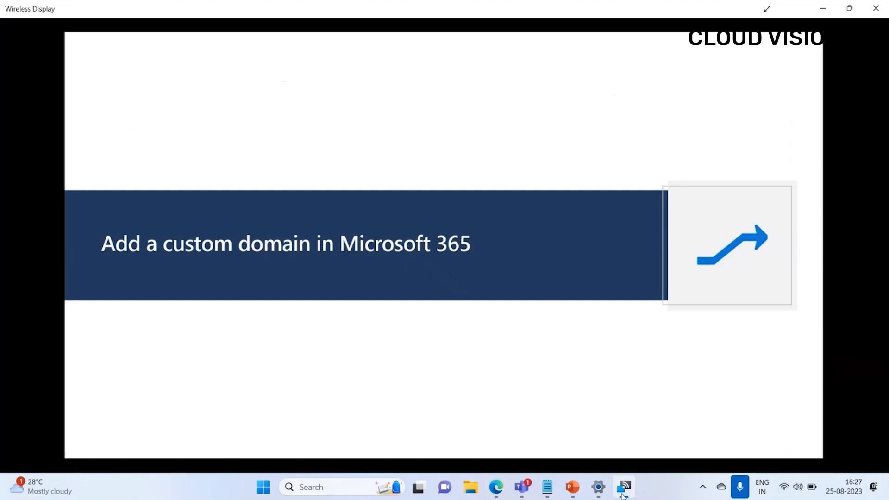